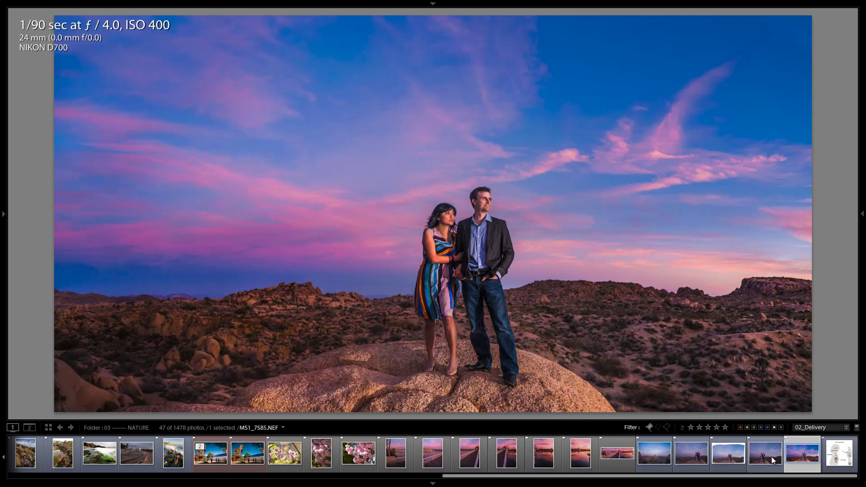
left_click(840, 458, "ctrl")
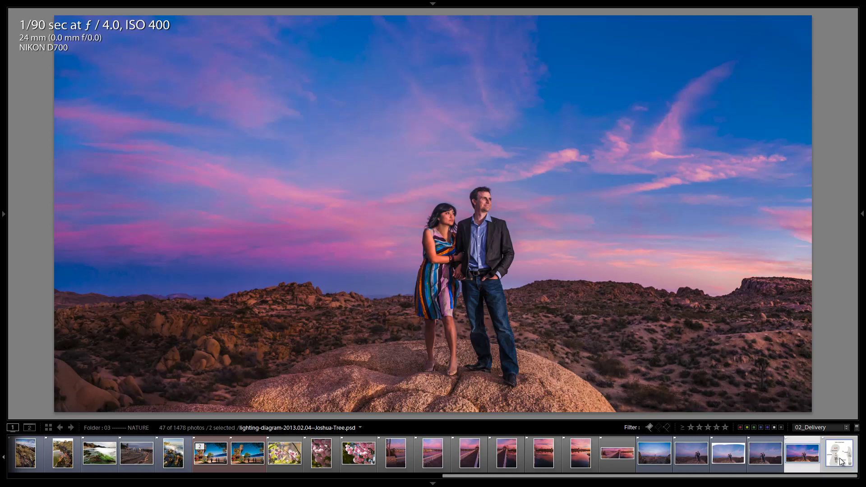
key("n")
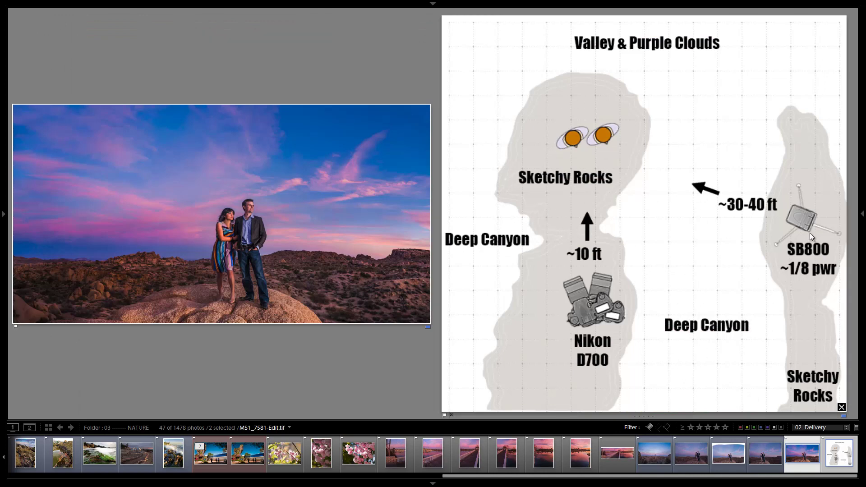
left_click(843, 456, "ctrl")
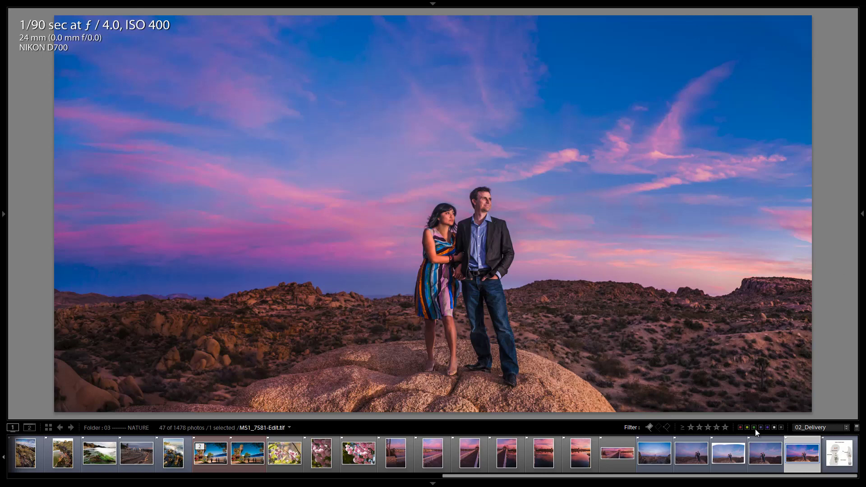
- Select the two original couple shots, including MS1_7581.NEF, and view them side by side in Compare
left_click(762, 457)
left_click(693, 457, "ctrl")
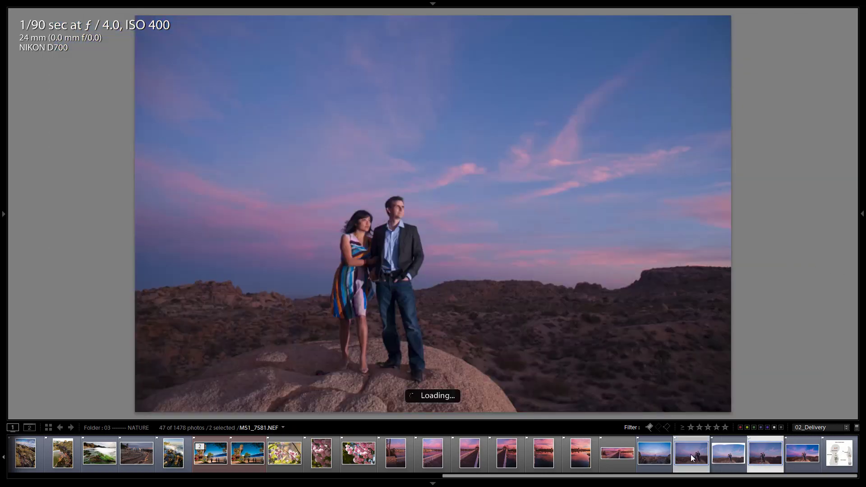
key("n")
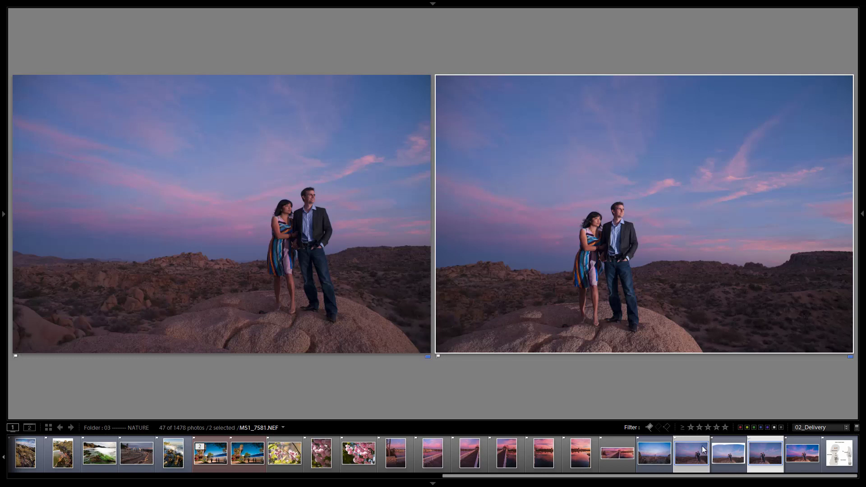
key("e")
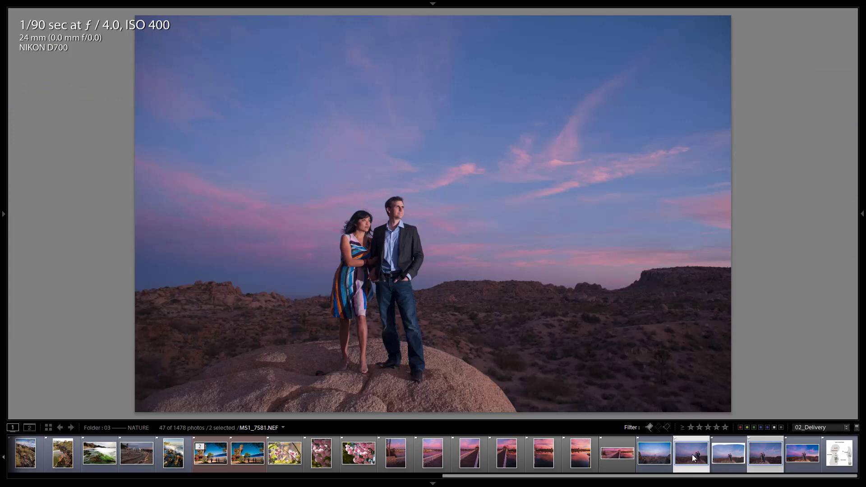
left_click(691, 453)
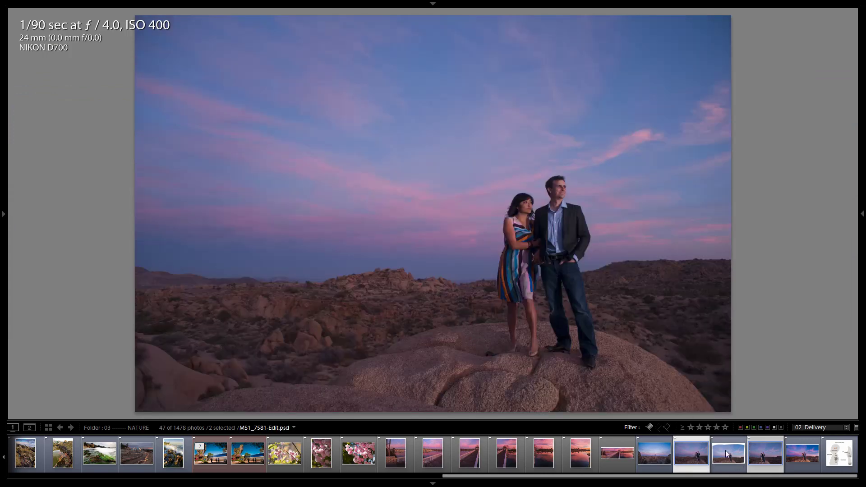
key("c")
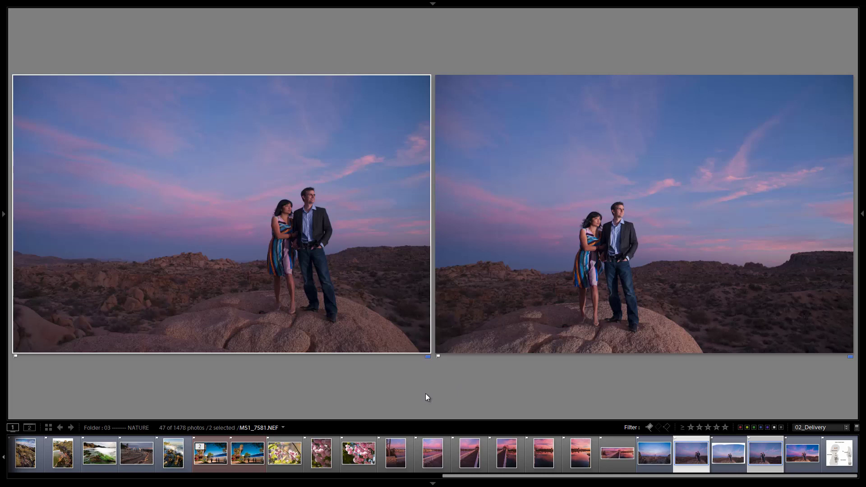
- In Develop, reset the raw couple photo and try 21 VL Standard Color, inspecting at 1:1
key("d")
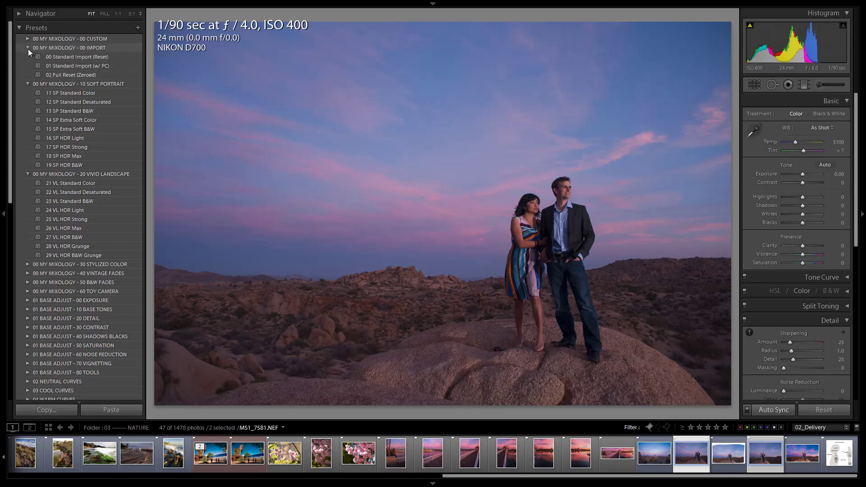
left_click(825, 411)
left_click(81, 183)
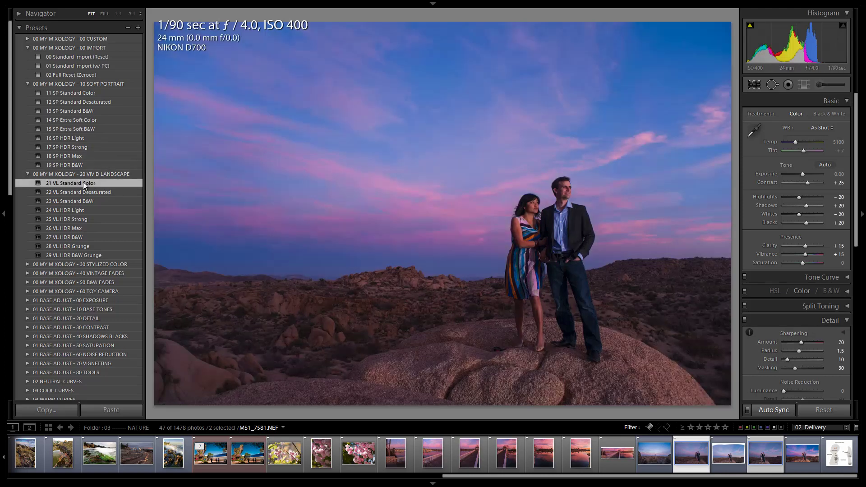
left_click(581, 199)
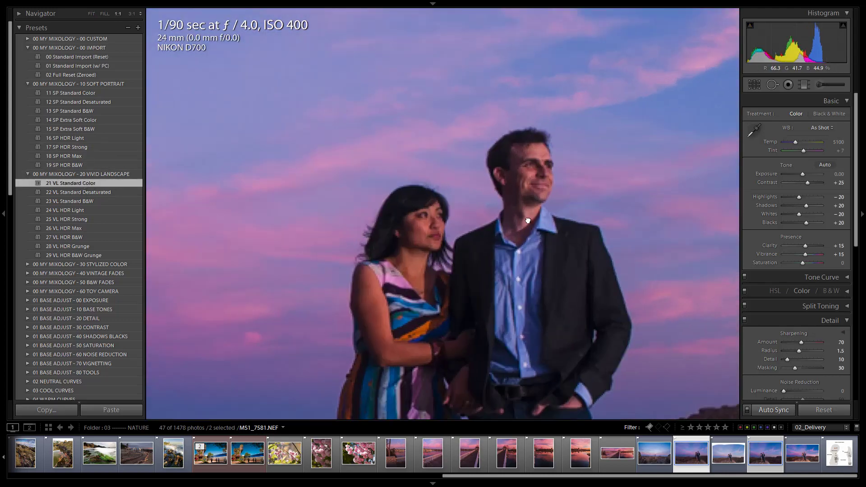
left_click_drag(528, 221, 495, 189)
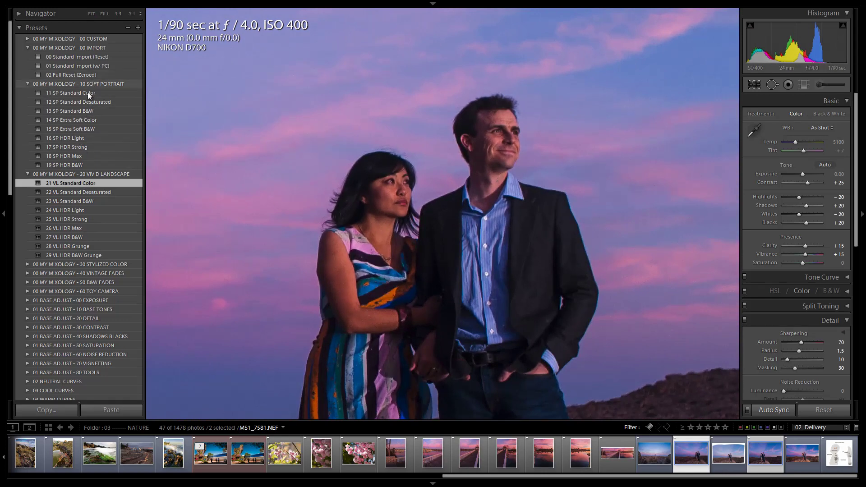
- Try 16 SP HDR Light and 17 SP HDR Strong, then settle on 18 SP HDR Max
left_click(77, 138)
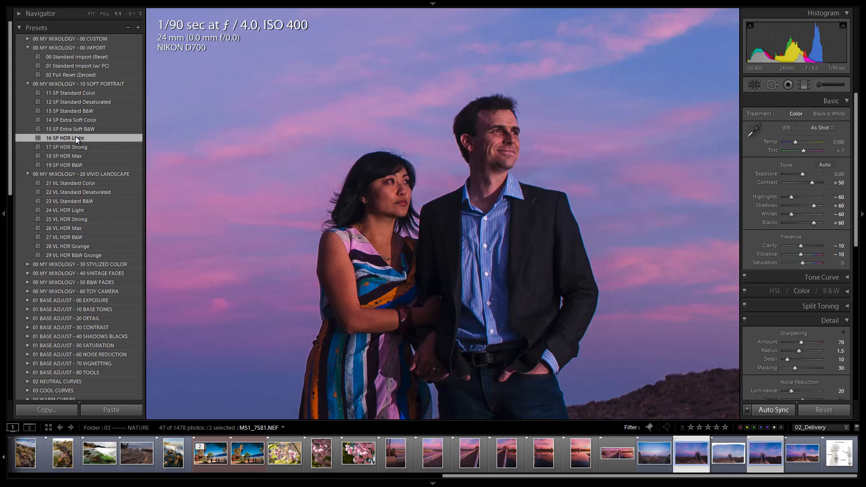
left_click(77, 148)
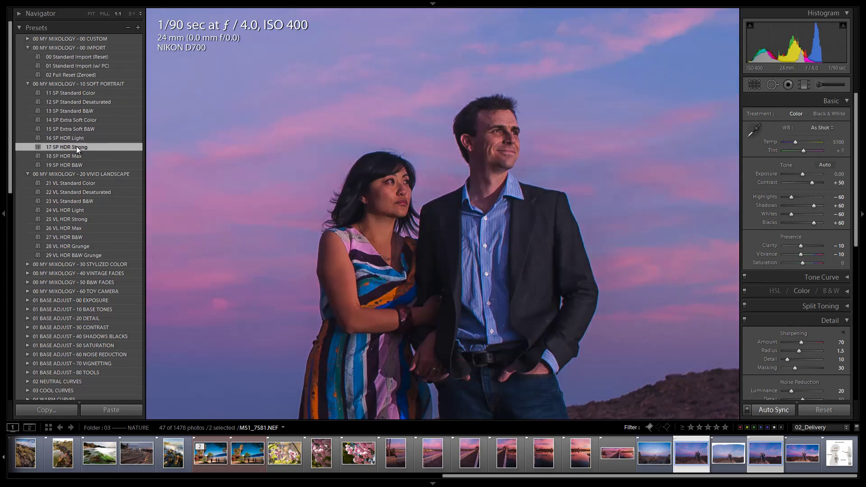
left_click(77, 152)
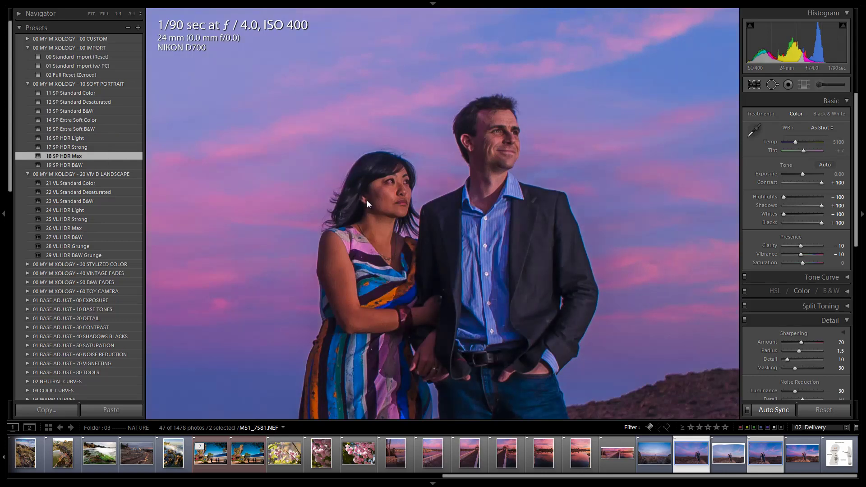
left_click(329, 182)
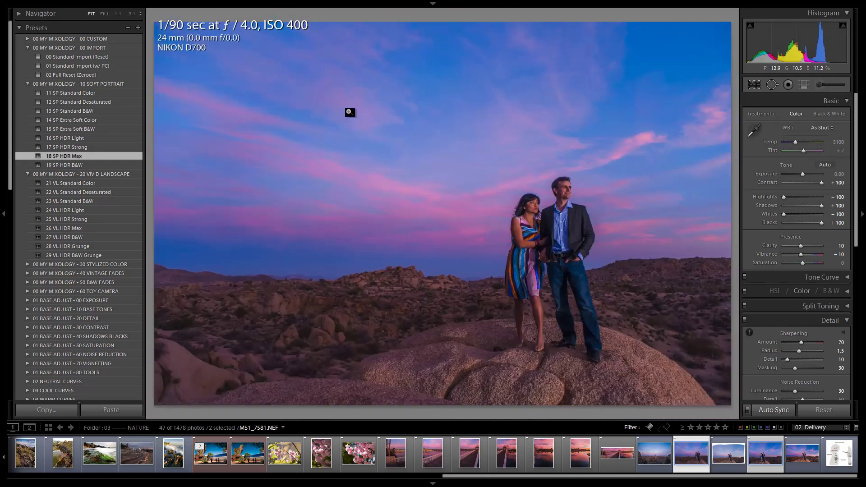
left_click(570, 205)
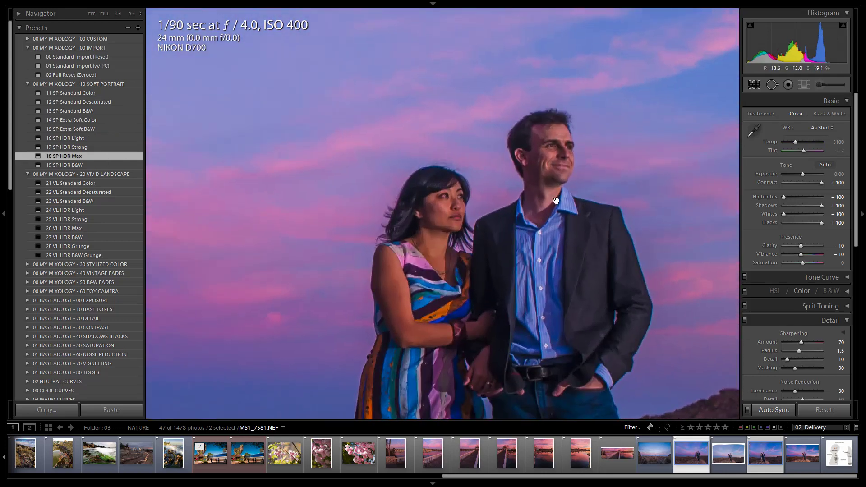
- Set the Detail panel's Sharpening Amount to 25
scroll(797, 265, "down", 3)
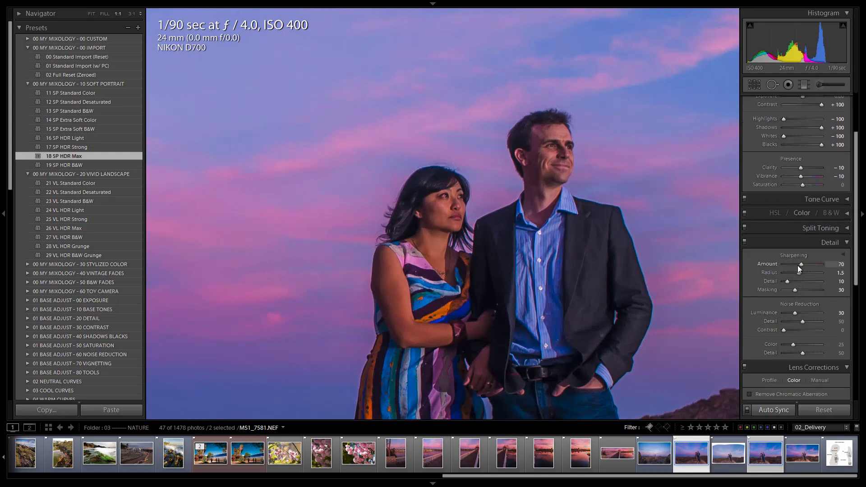
key("shift+Down")
key("shift+Down")
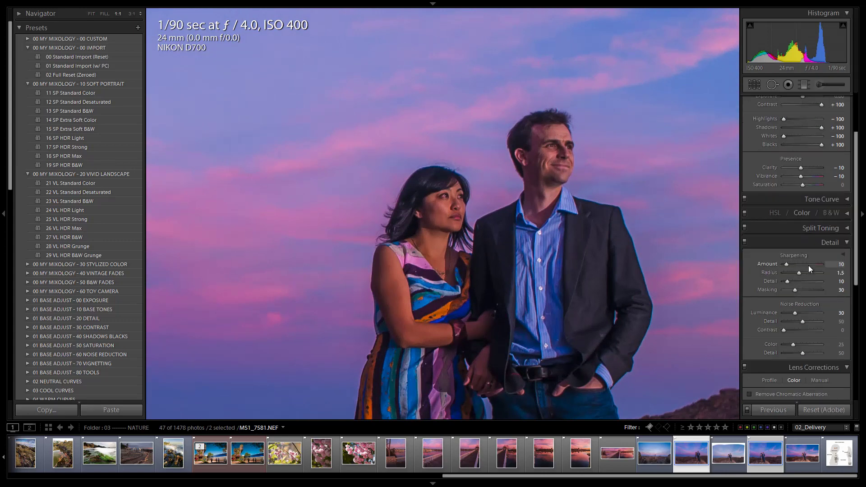
key("shift+Up")
key("Up")
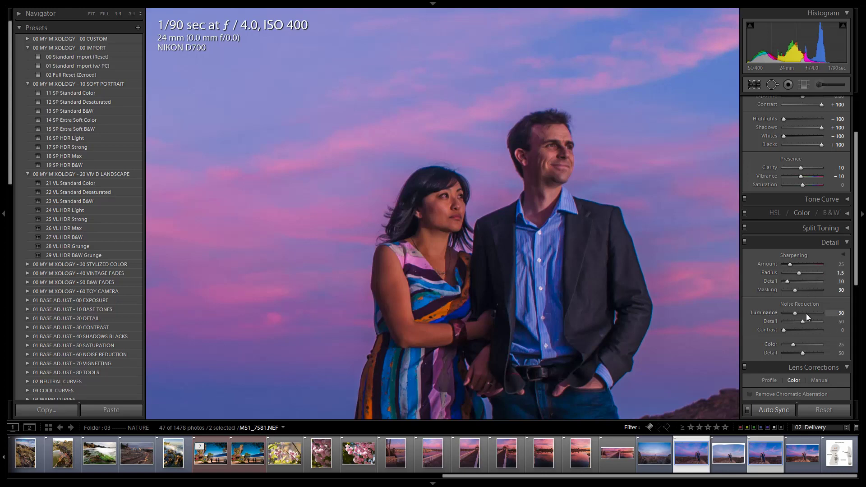
- Lower the Basic panel Tint toward green, to -8
scroll(805, 313, "up", 3)
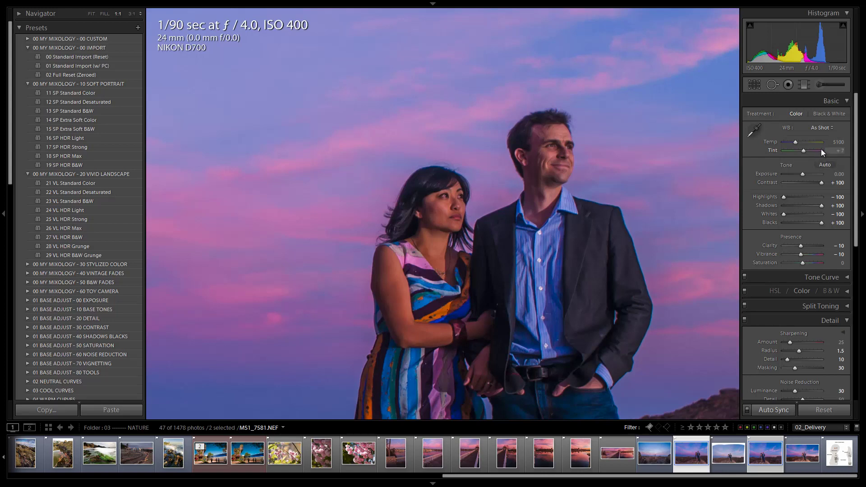
key("Down")
key("Down")
key("Down")
key("Down")
key("Down")
key("Down")
key("Down")
key("Down")
key("Down")
key("Down")
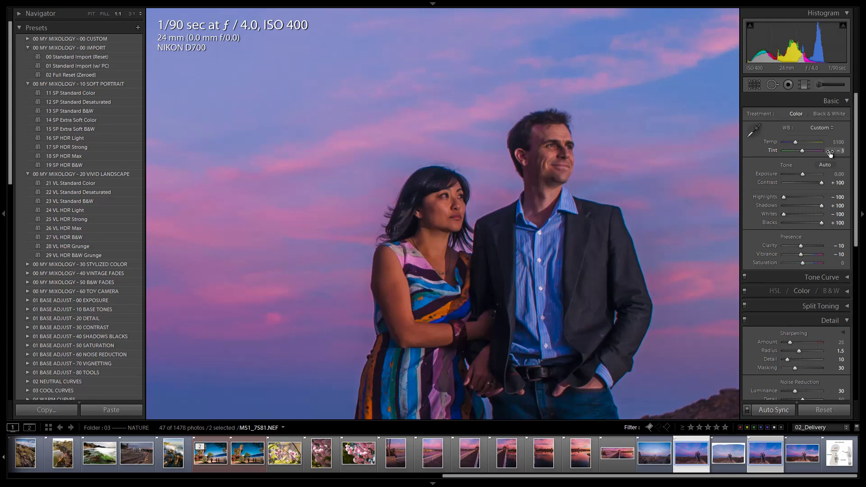
key("Down")
key("Down")
key("Down")
key("Down")
key("Down")
- Expand the HSL saturation controls and inspect the photo at 1:1 near the man
left_click(776, 292)
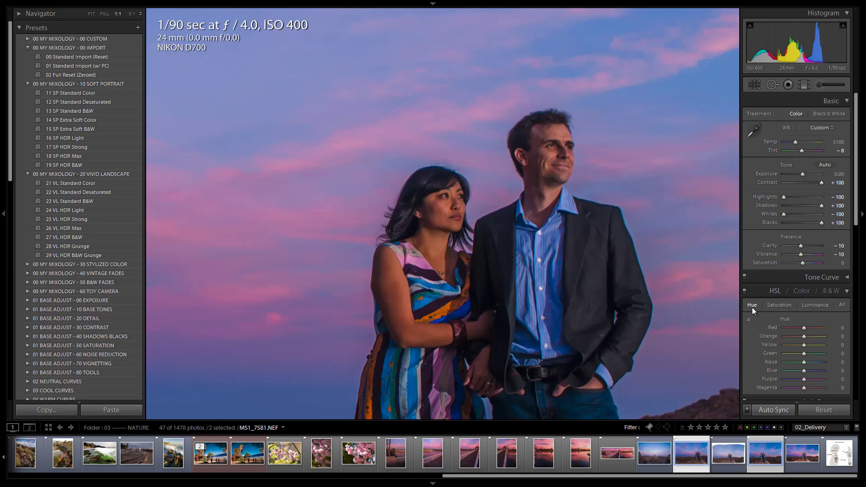
left_click(773, 305)
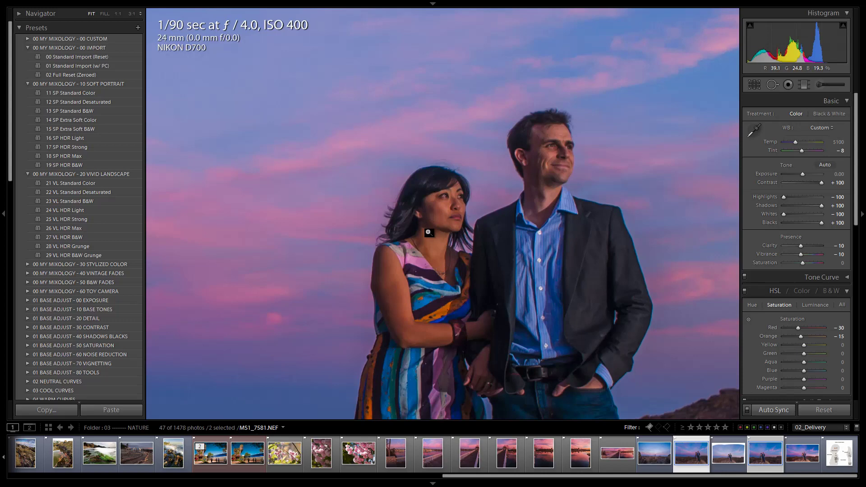
left_click(427, 231)
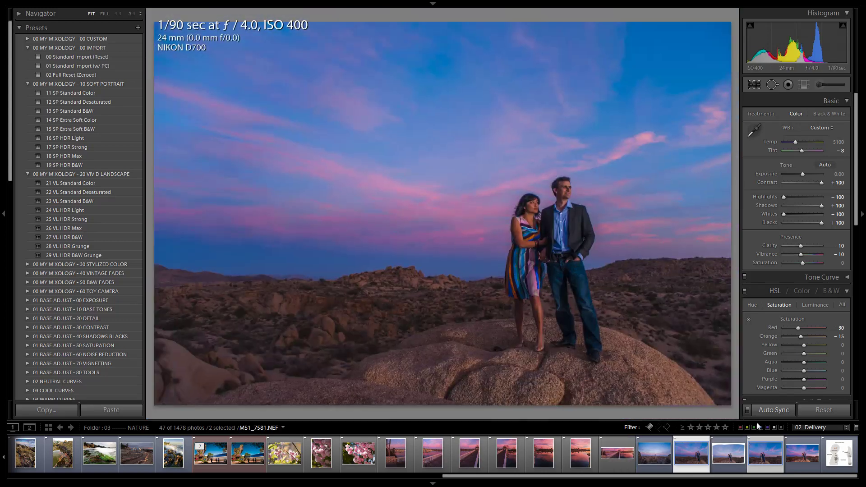
left_click(618, 242)
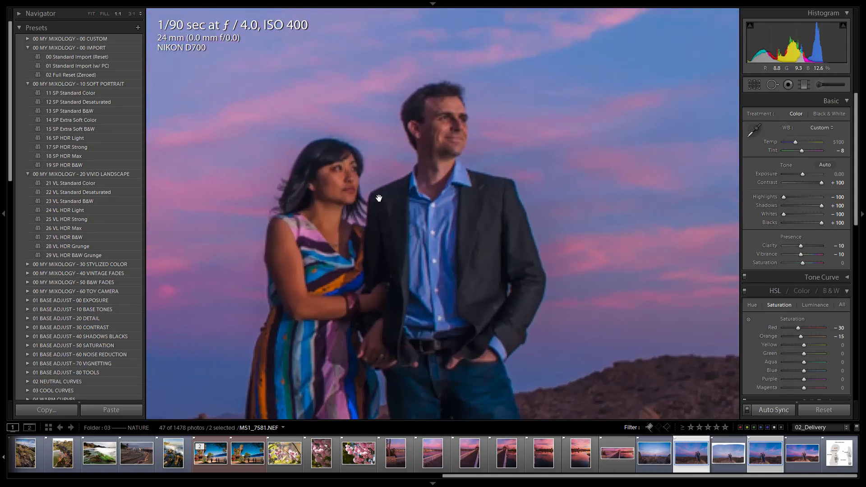
- Check MS1_7585 at 1:1, then return to MS1_7581 in Fit view
key("Right")
left_click(564, 282)
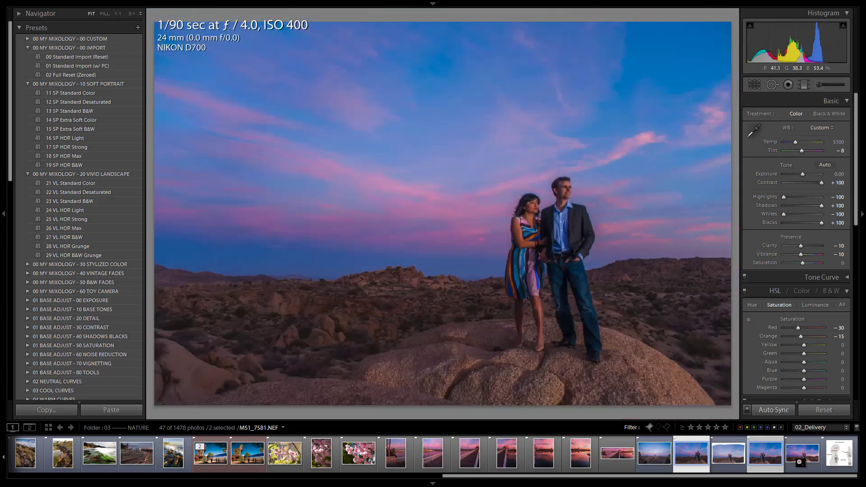
left_click(772, 459)
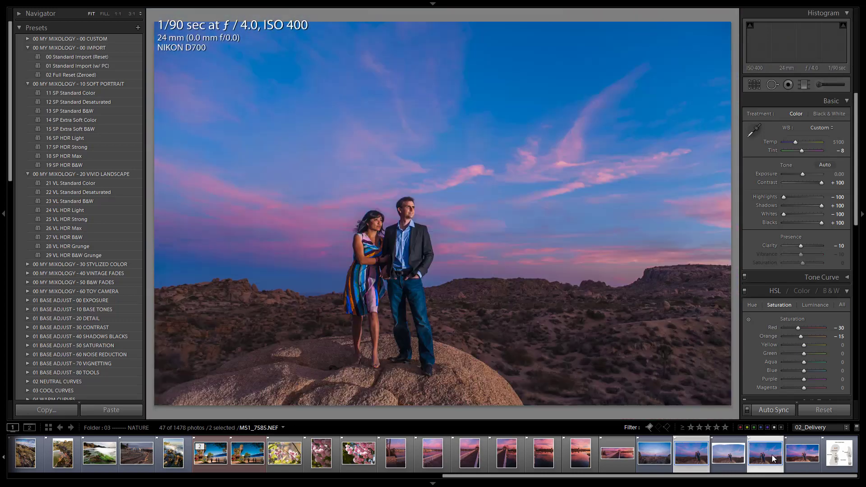
left_click(395, 213)
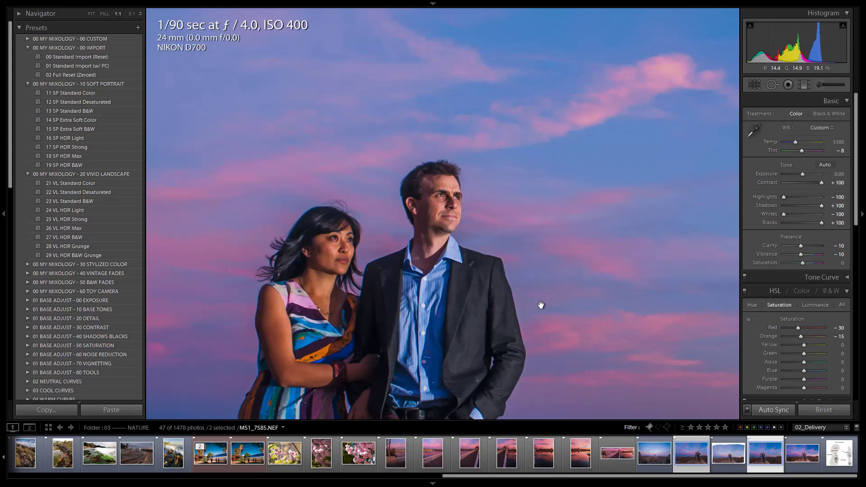
left_click(693, 455)
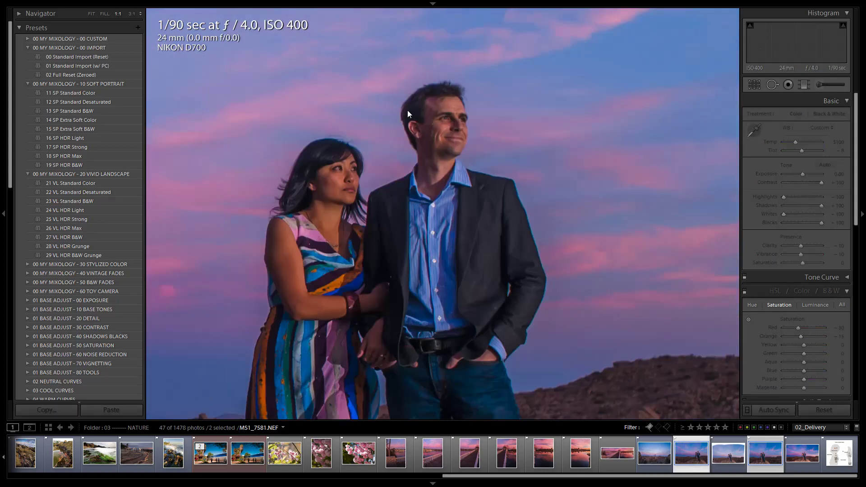
left_click(434, 193)
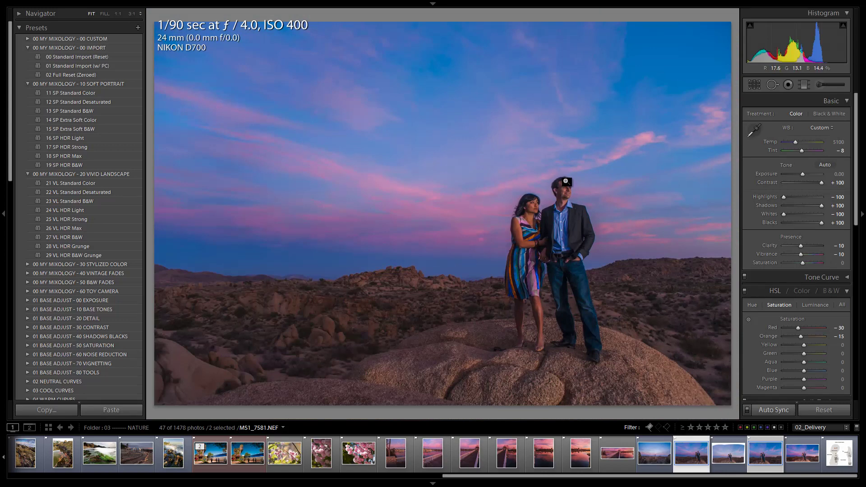
- Start an Adjustment Brush with the 17 Heavy Unenhance HDR (Skin) effect
key("k")
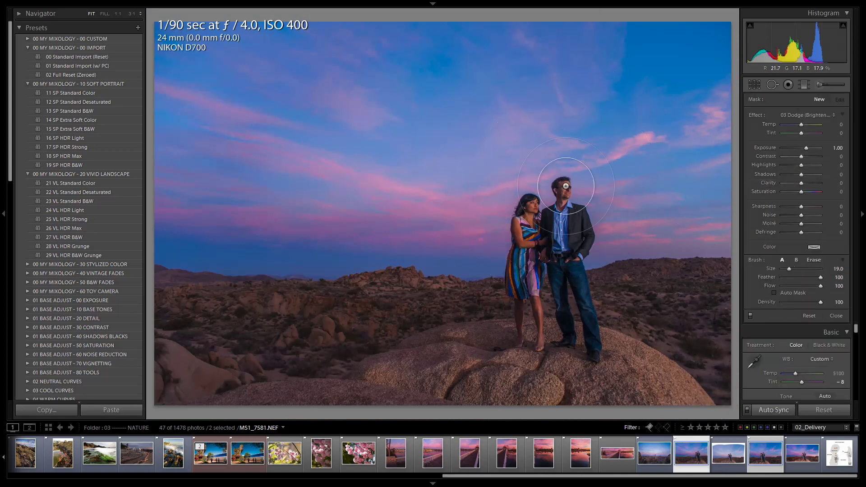
left_click(800, 112)
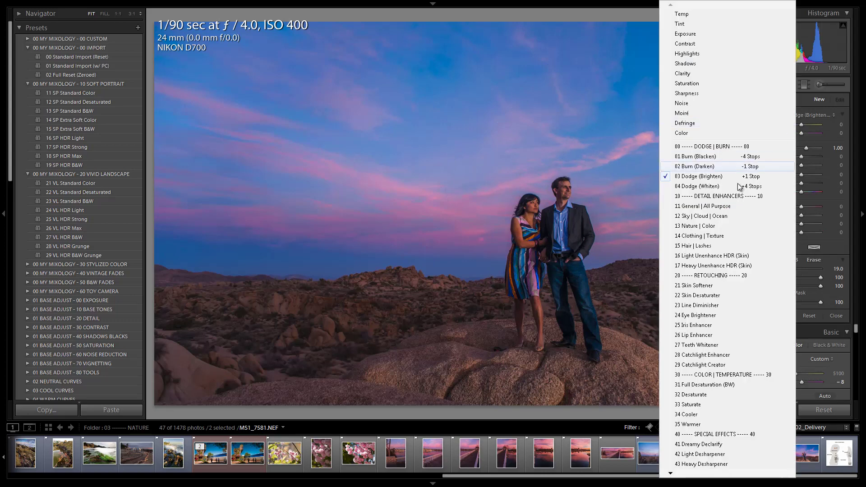
left_click(719, 266)
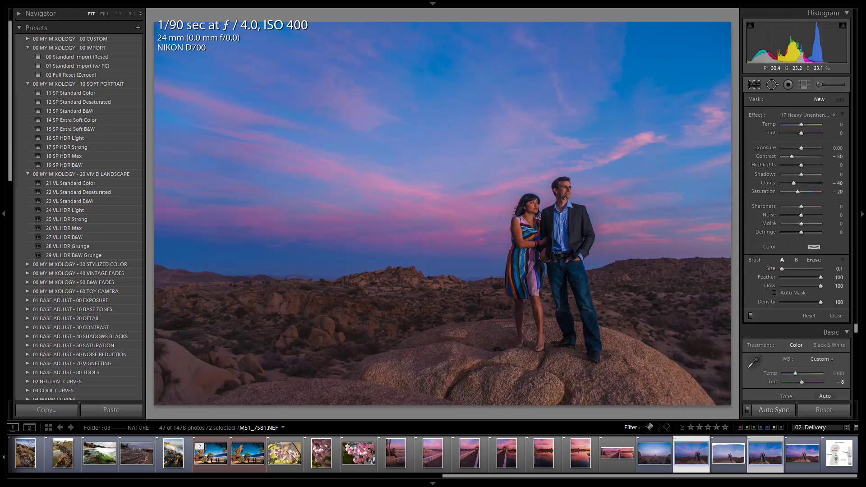
- Paint the skin softening over the man's face, eye and neck at 1:1 and 3:1
key("z")
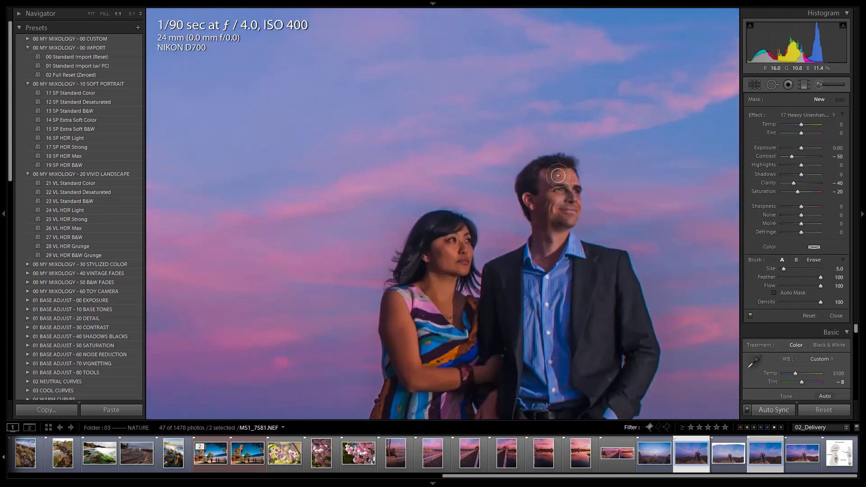
left_click_drag(555, 186, 539, 205)
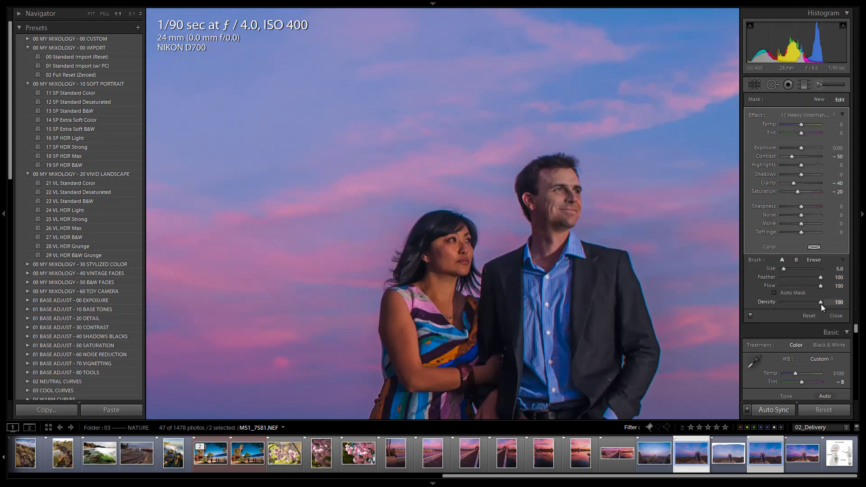
left_click_drag(563, 195, 564, 181)
key("ctrl+equal")
key("ctrl+equal")
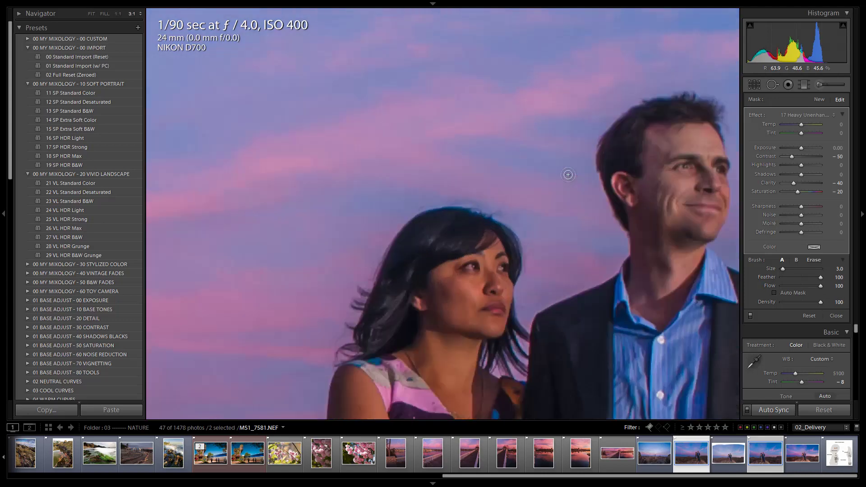
left_click_drag(489, 226, 293, 243)
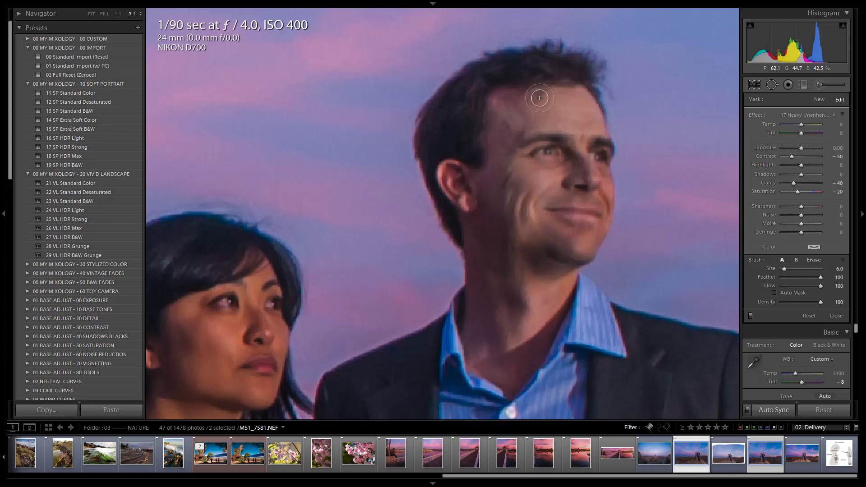
mouse_move(494, 156)
left_mouse_down()
mouse_move(454, 159)
mouse_move(477, 251)
mouse_move(495, 197)
left_mouse_up()
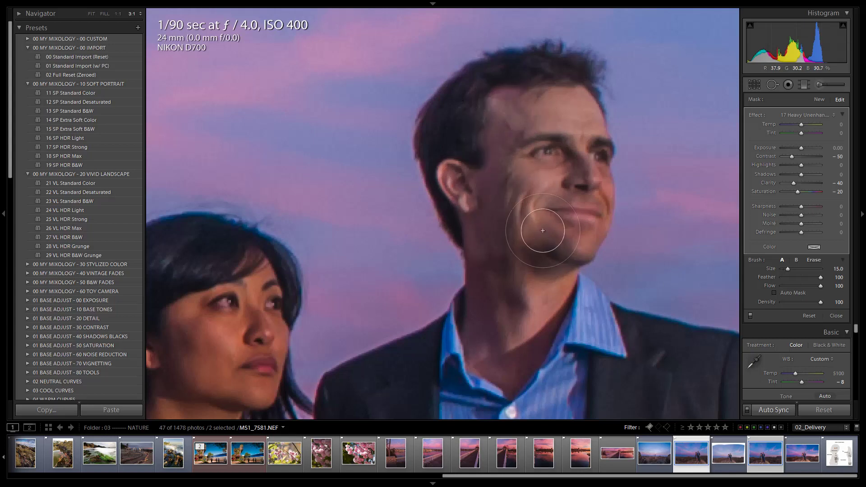
scroll(559, 185, "up", 3)
scroll(577, 167, "down", 5)
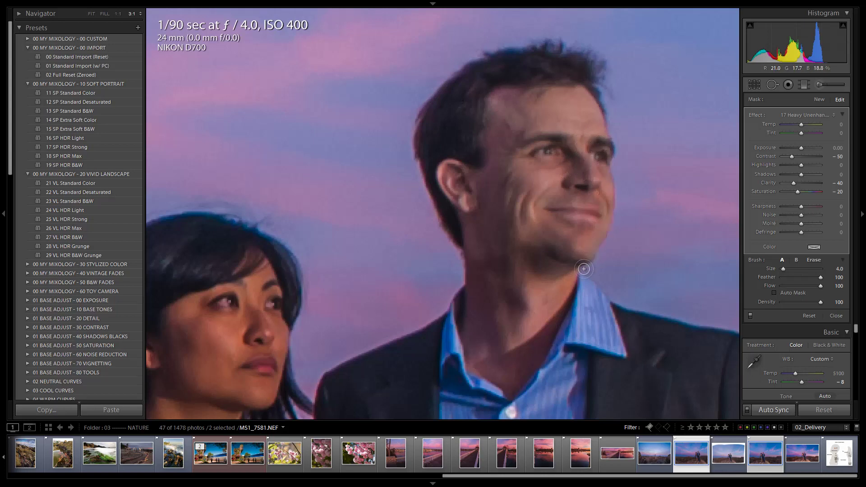
scroll(579, 198, "up", 6)
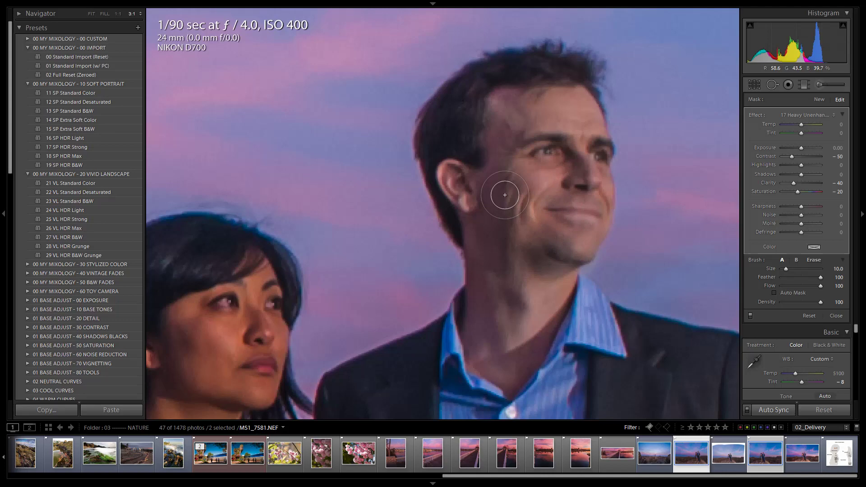
- Move to the woman's face, neck and dress, fine-tuning the brush size
left_click_drag(508, 174, 572, 144)
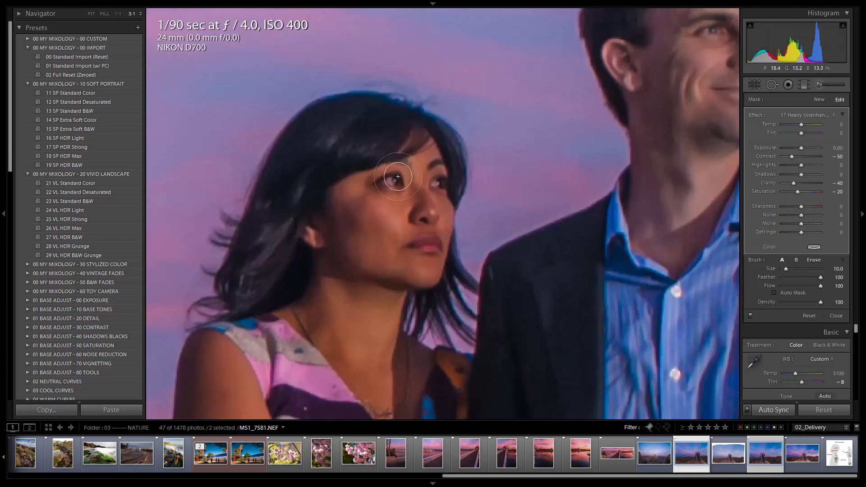
key("bracketleft")
key("bracketleft")
key("bracketleft")
key("bracketright")
key("bracketright")
key("bracketright")
key("bracketright")
key("bracketright")
key("bracketright")
key("bracketright")
key("bracketright")
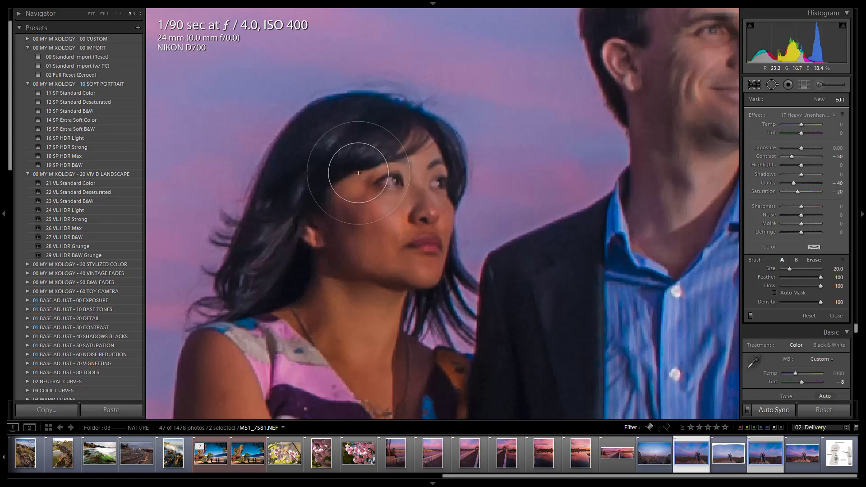
key("bracketleft")
key("bracketleft")
key("bracketleft")
key("bracketleft")
key("bracketleft")
key("bracketleft")
key("bracketleft")
key("bracketleft")
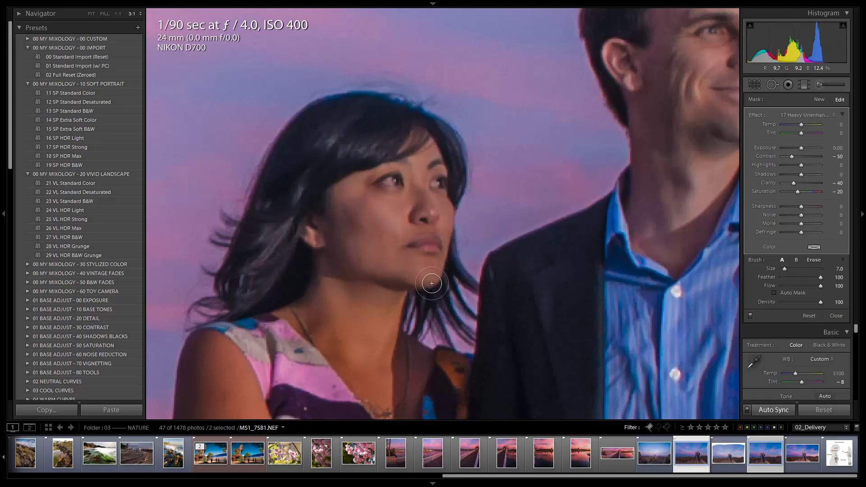
key("bracketright")
key("bracketright")
key("bracketright")
key("bracketright")
key("bracketright")
key("bracketright")
key("bracketright")
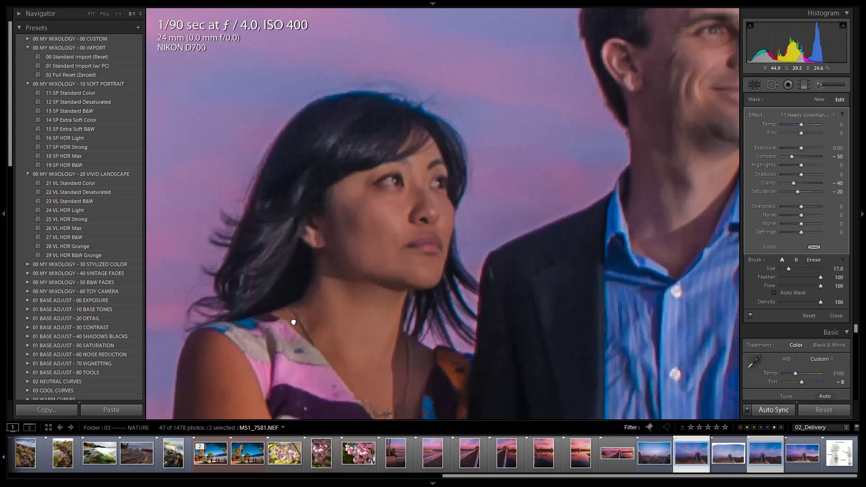
left_click_drag(294, 318, 378, 225)
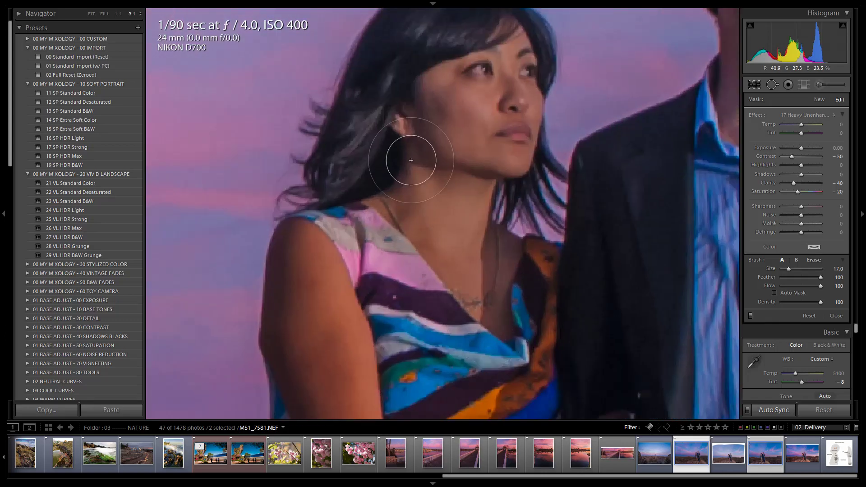
- Paint the skin softening along the woman's arm, then view the whole photo
left_click_drag(399, 206, 475, 37)
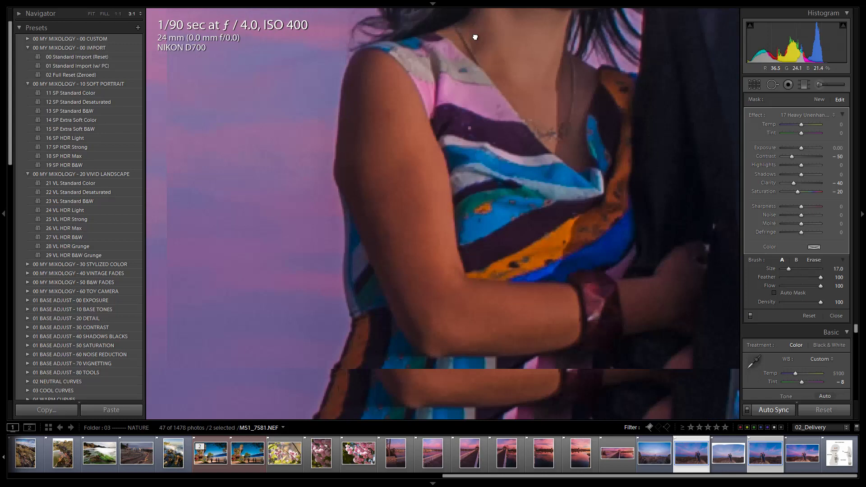
key("bracketleft")
key("bracketleft")
key("bracketleft")
key("bracketleft")
key("bracketleft")
key("bracketleft")
key("bracketleft")
key("bracketright")
key("bracketright")
key("bracketright")
key("bracketright")
key("bracketright")
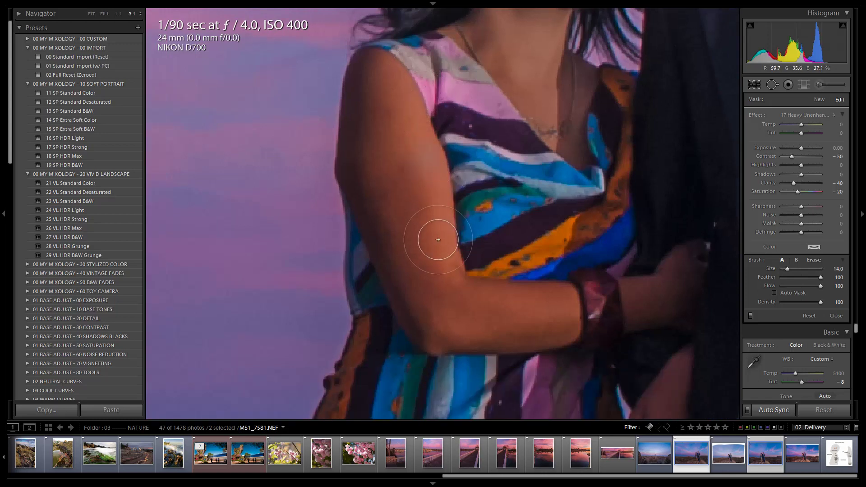
mouse_move(415, 214)
left_mouse_down()
mouse_move(445, 287)
mouse_move(415, 209)
mouse_move(386, 65)
mouse_move(425, 231)
mouse_move(461, 314)
mouse_move(576, 310)
left_mouse_up()
key("bracketleft")
key("bracketleft")
key("bracketleft")
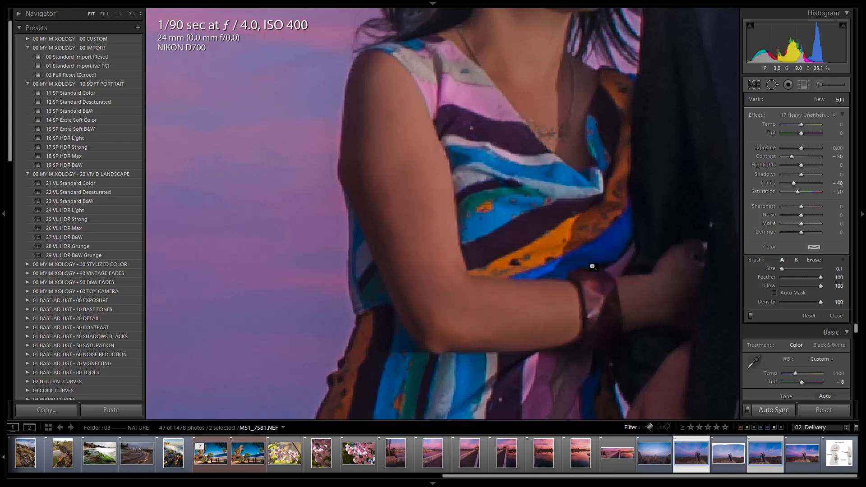
left_click(591, 265)
key("bracketright")
key("bracketright")
key("bracketright")
key("bracketright")
key("bracketright")
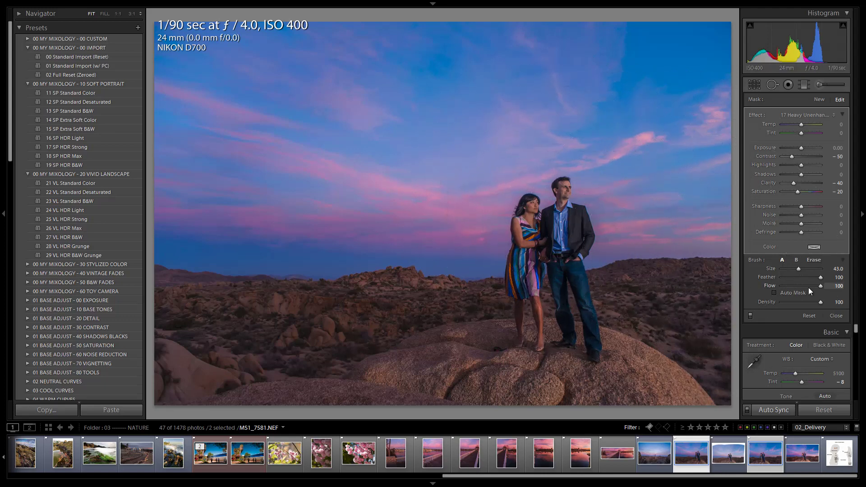
- Paint the effect over both people at Flow 53, hide the mask overlay and close the brush
left_click_drag(806, 286, 803, 286)
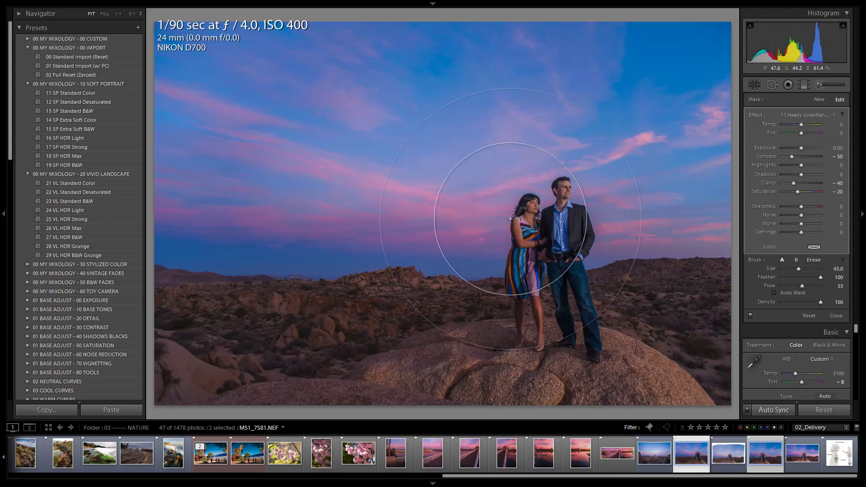
mouse_move(538, 218)
left_mouse_down()
mouse_move(539, 280)
mouse_move(564, 255)
mouse_move(545, 196)
left_mouse_up()
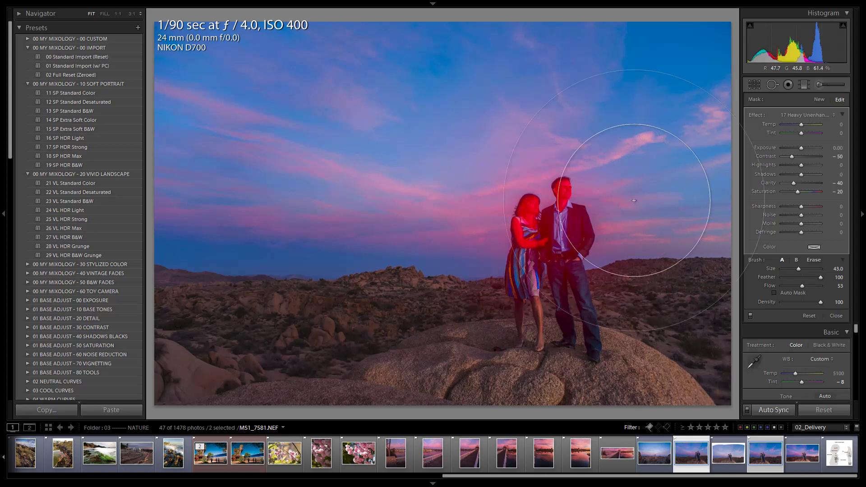
scroll(696, 280, "down", 3)
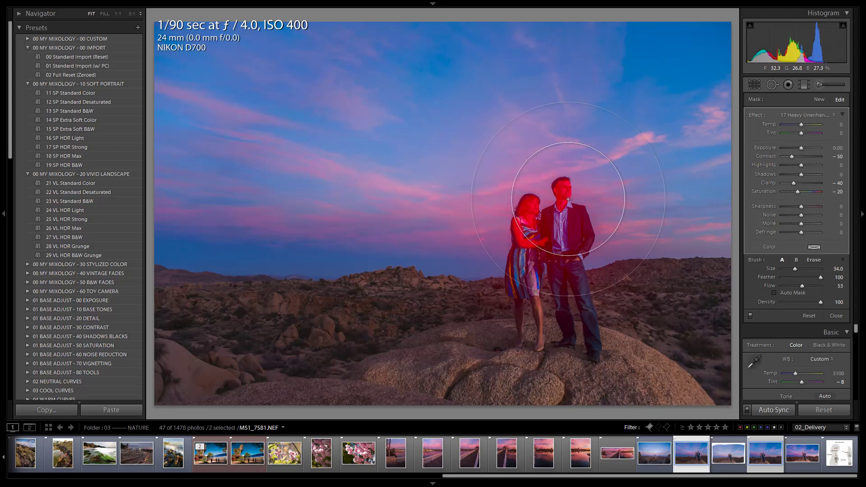
key("o")
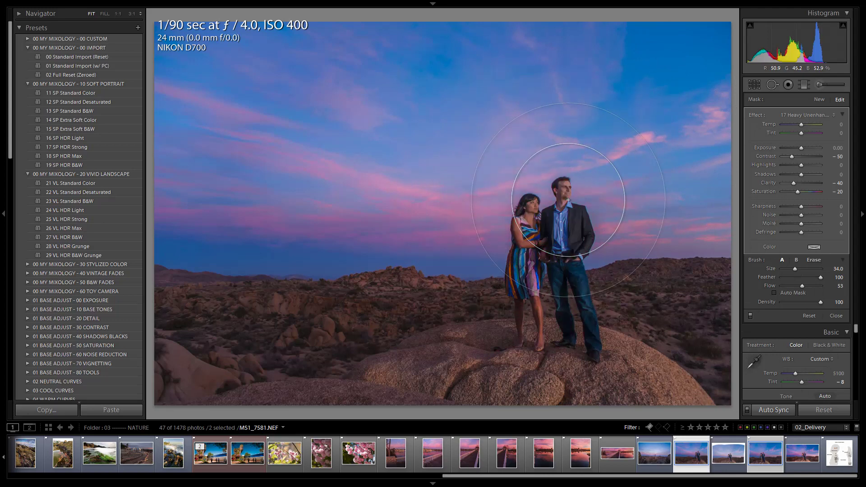
key("k")
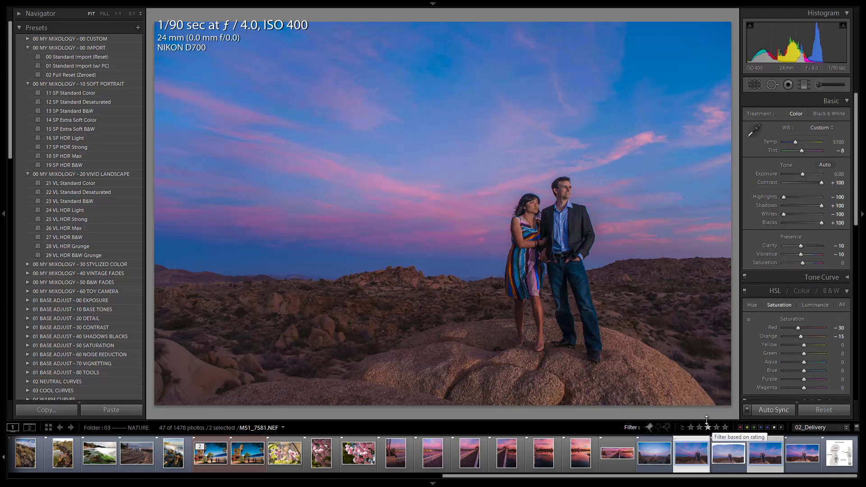
- Review both frames, then paint a brush adjustment over the couple on MS1_7581
left_click(767, 457)
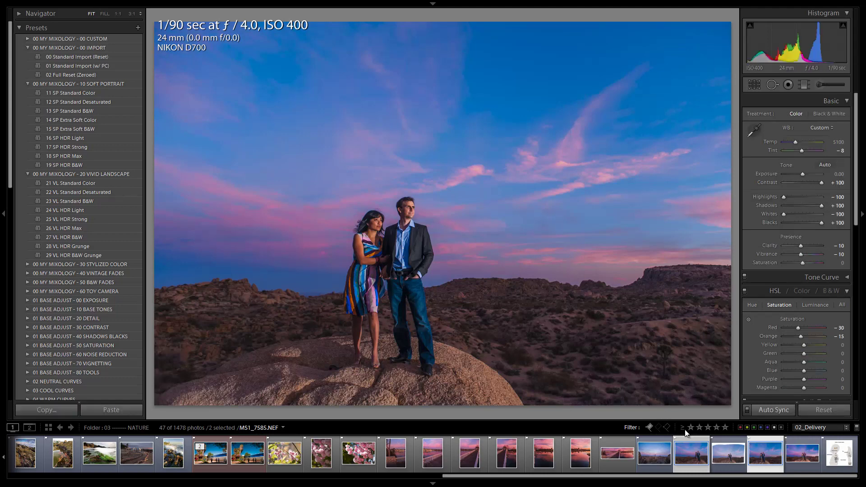
left_click(688, 454)
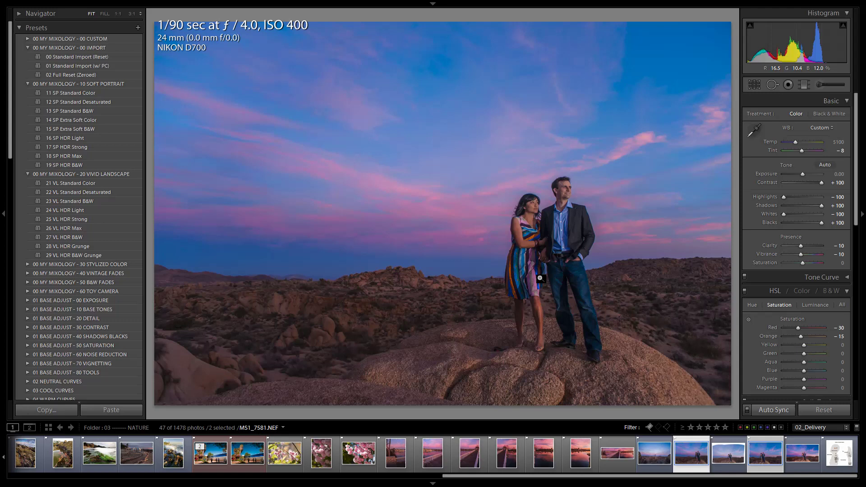
key("k")
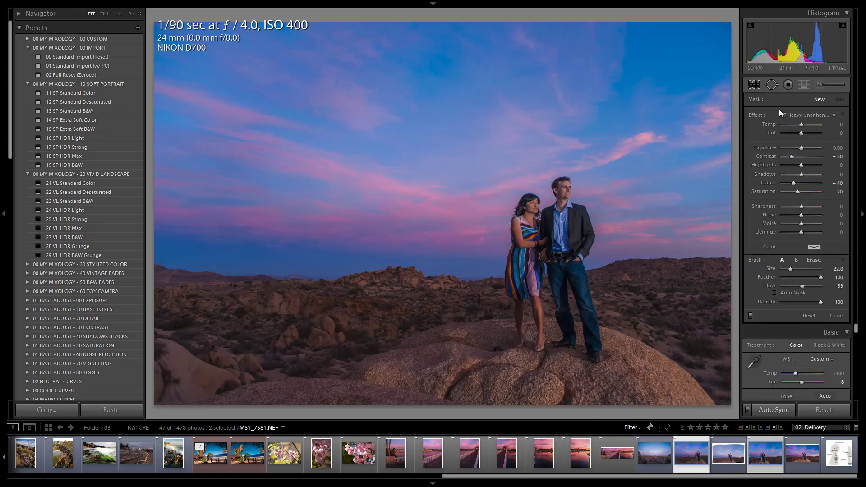
scroll(523, 286, "down", 5)
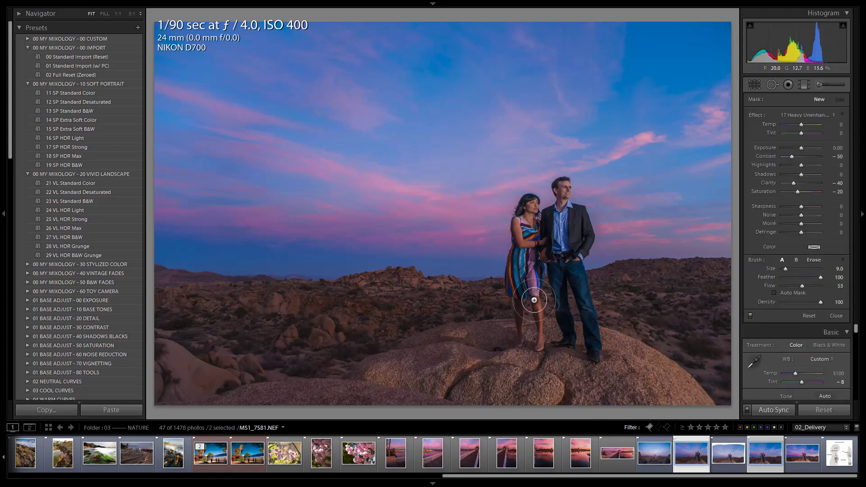
mouse_move(526, 312)
left_mouse_down()
mouse_move(537, 276)
mouse_move(576, 259)
mouse_move(561, 262)
mouse_move(576, 229)
left_mouse_up()
scroll(574, 289, "up", 3)
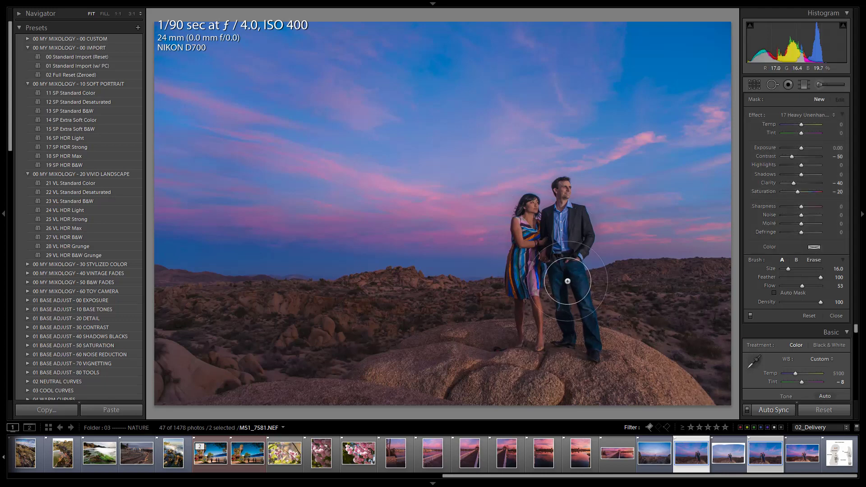
key("k")
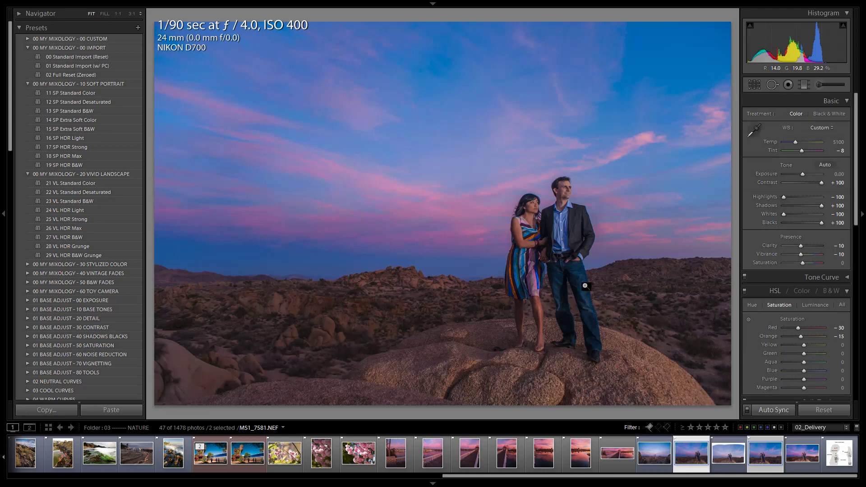
- Send both frames to Photoshop with Edit In > Merge to Panorama
right_click(688, 450)
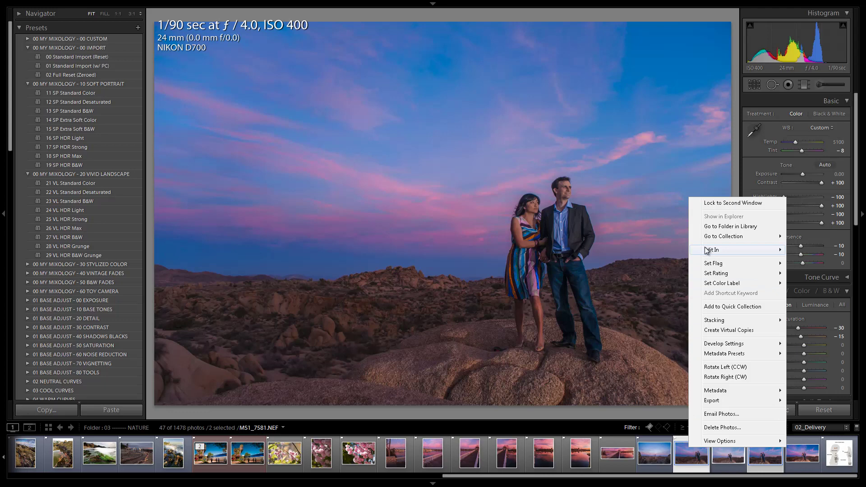
mouse_move(705, 249)
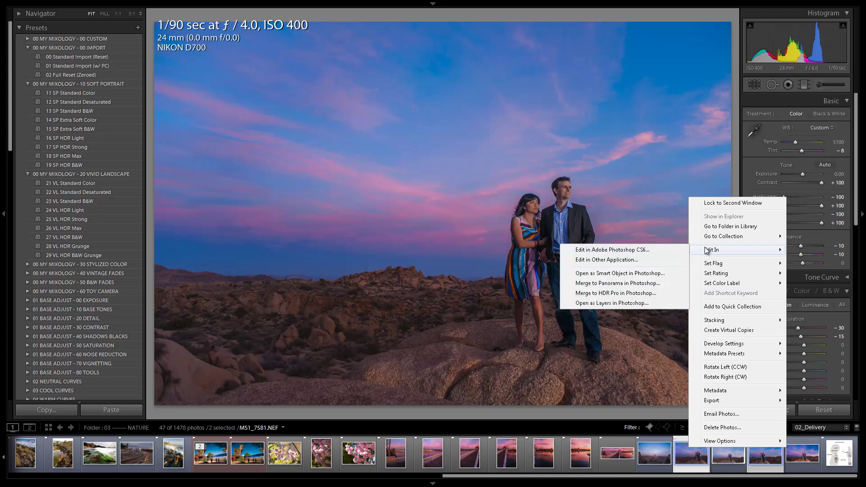
left_click(630, 283)
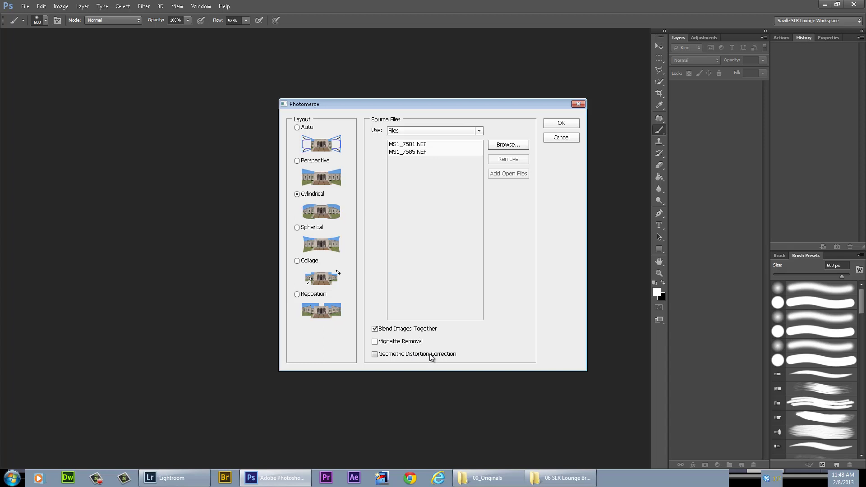
- Build the panorama with Cylindrical layout and Blend Images Together enabled
left_click(562, 126)
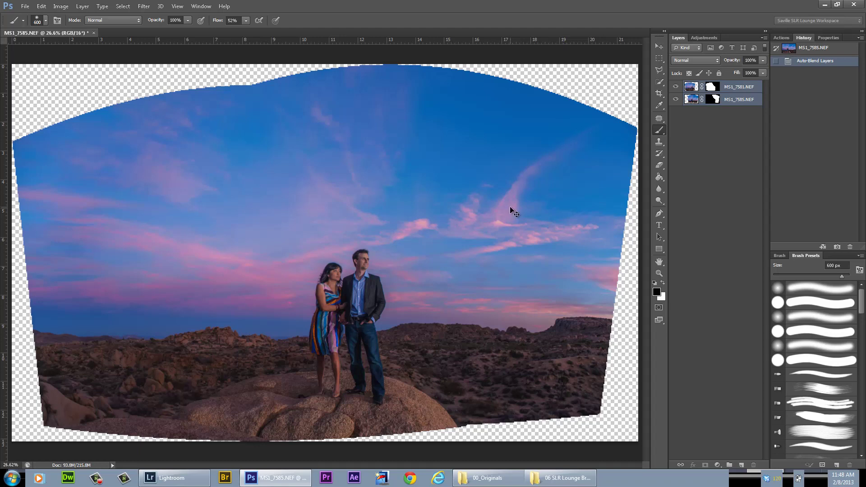
- Undo an early merge and hide, then reshow, the bottom layer to inspect the blend seam
key("ctrl+e")
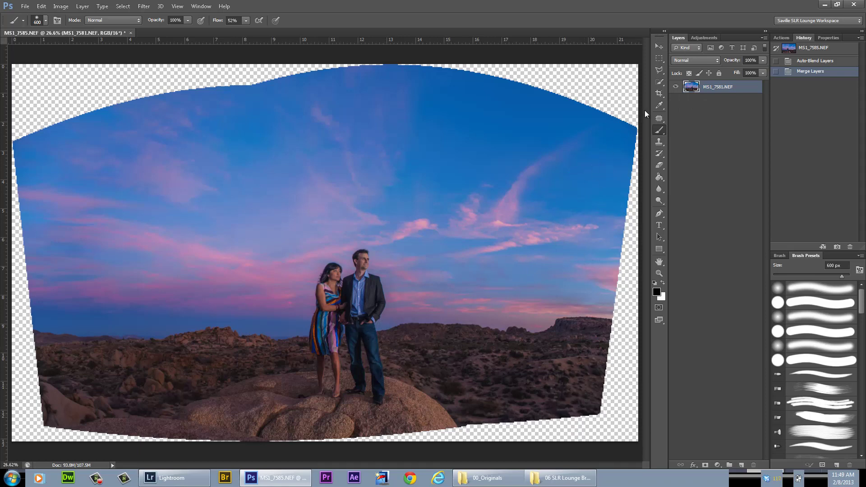
key("ctrl+z")
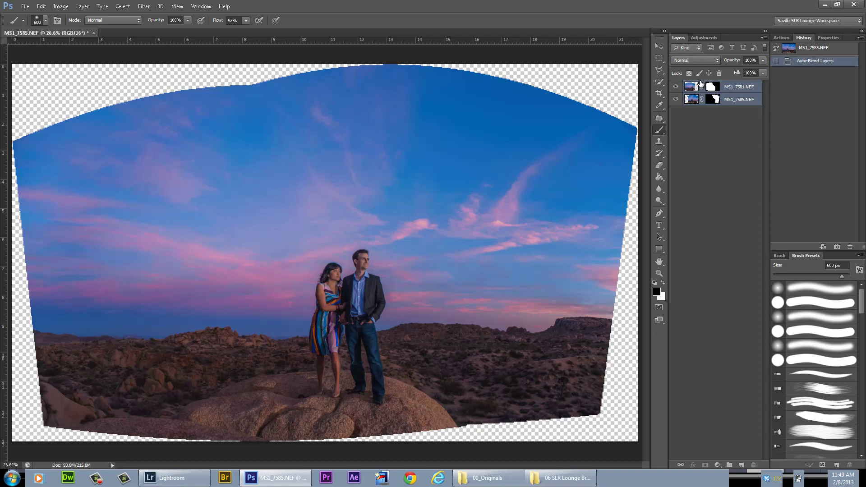
left_click(675, 100)
scroll(444, 342, "up", 5)
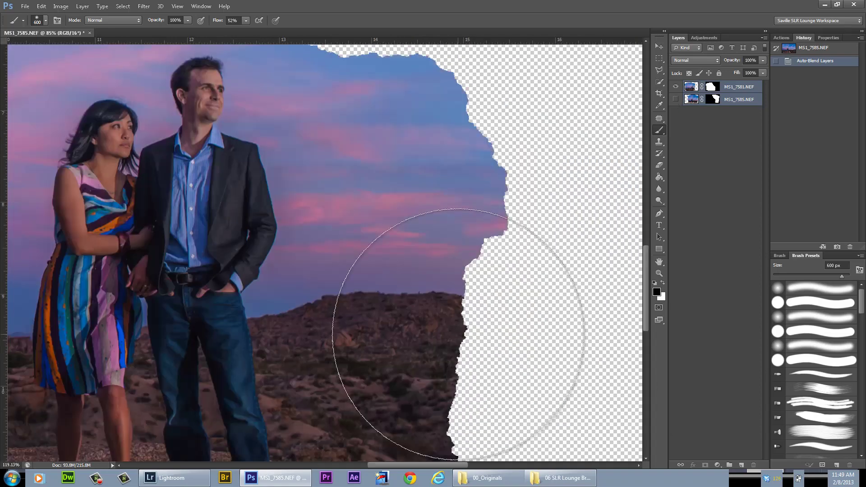
scroll(417, 295, "down", 5)
left_click_drag(406, 284, 387, 329)
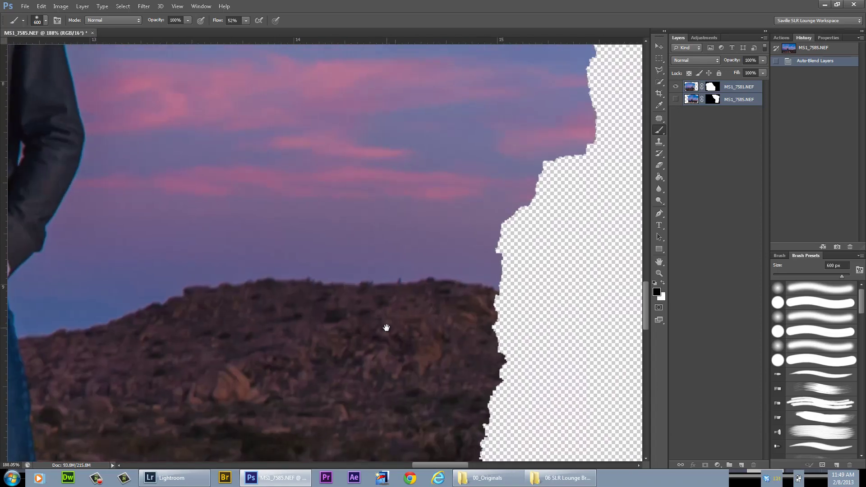
left_click(675, 99)
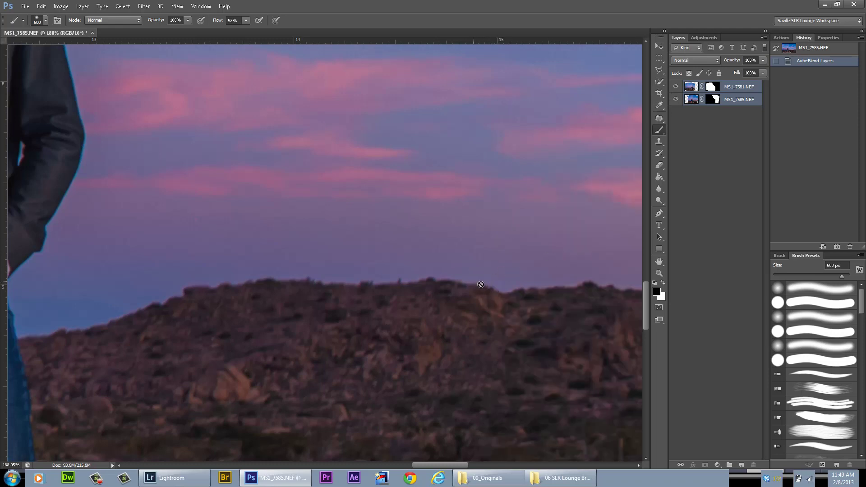
- Merge the two panorama layers into a single layer with Ctrl+E
scroll(480, 326, "down", 10)
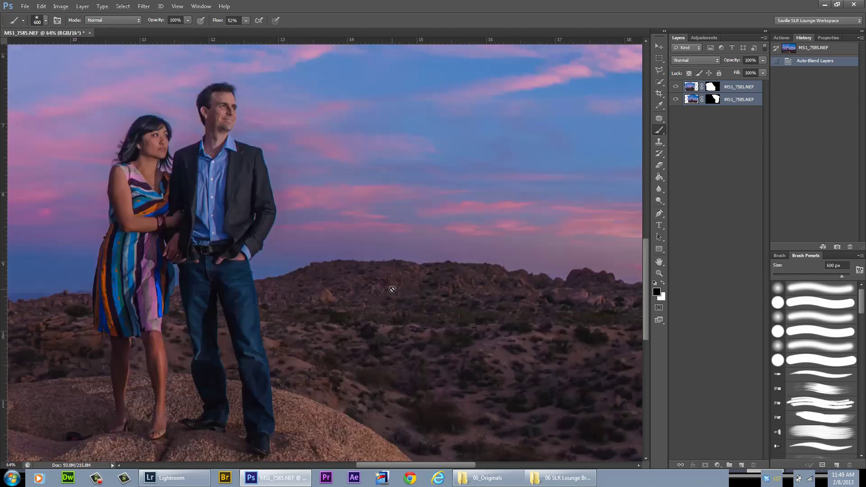
scroll(392, 289, "down", 1)
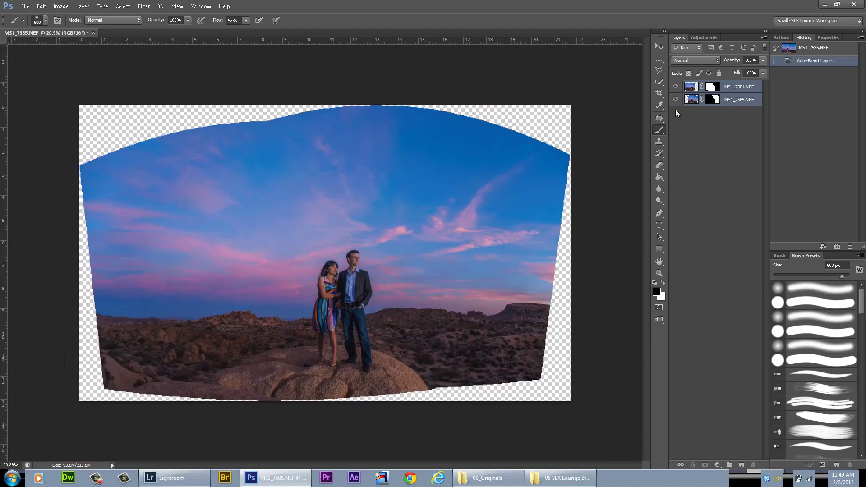
key("ctrl+e")
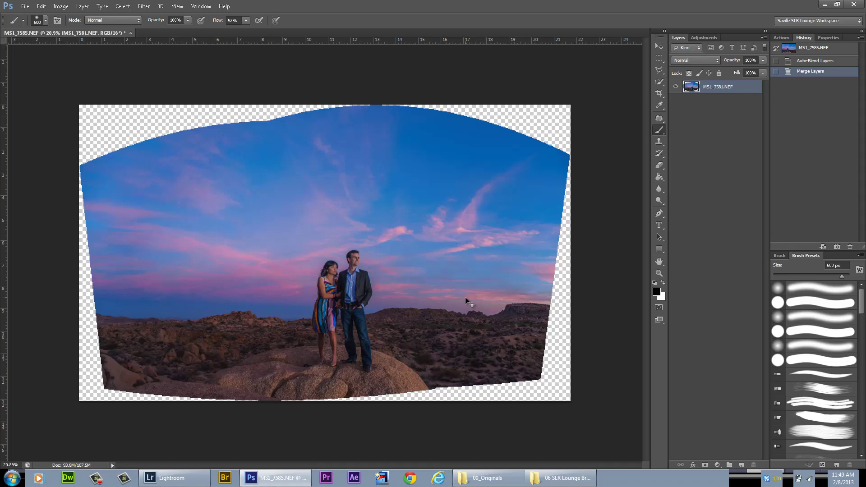
- Select the entire canvas and apply Edit > Transform > Warp to the merged panorama
key("ctrl+a")
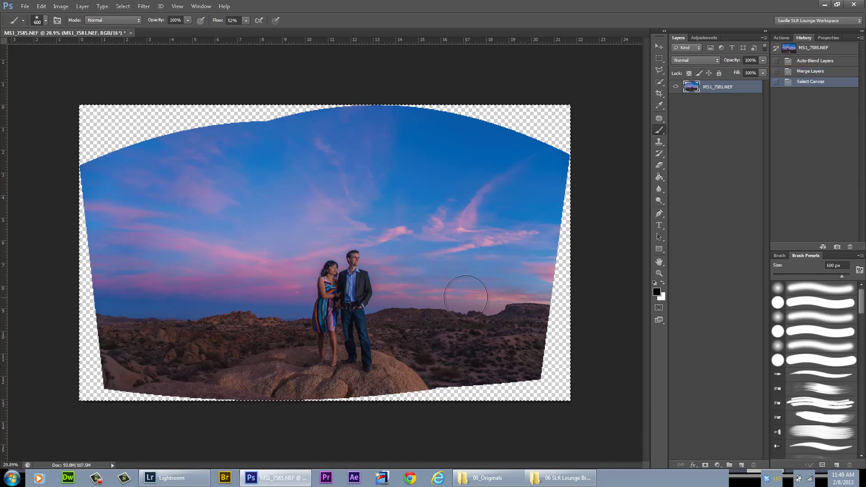
left_click(41, 6)
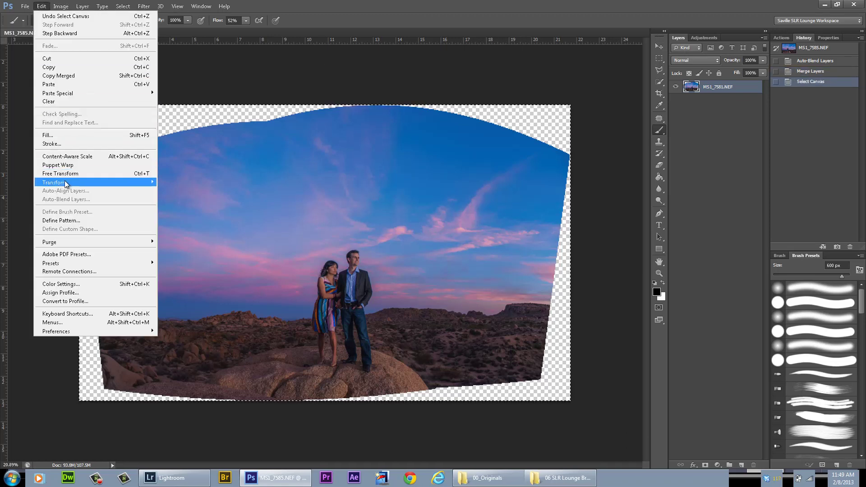
mouse_move(65, 182)
left_click(182, 236)
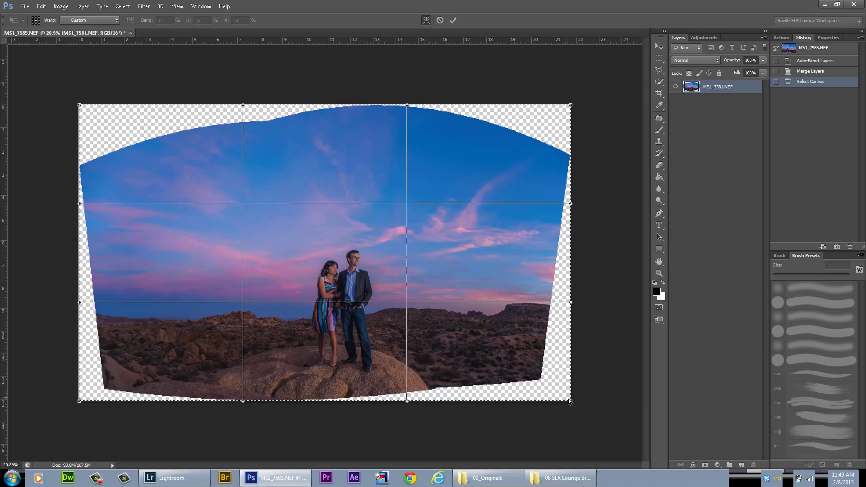
- Warp the panorama's four corners and its left, bottom and top edges toward the canvas edges
left_click_drag(571, 401, 596, 421)
left_click_drag(570, 105, 547, 115)
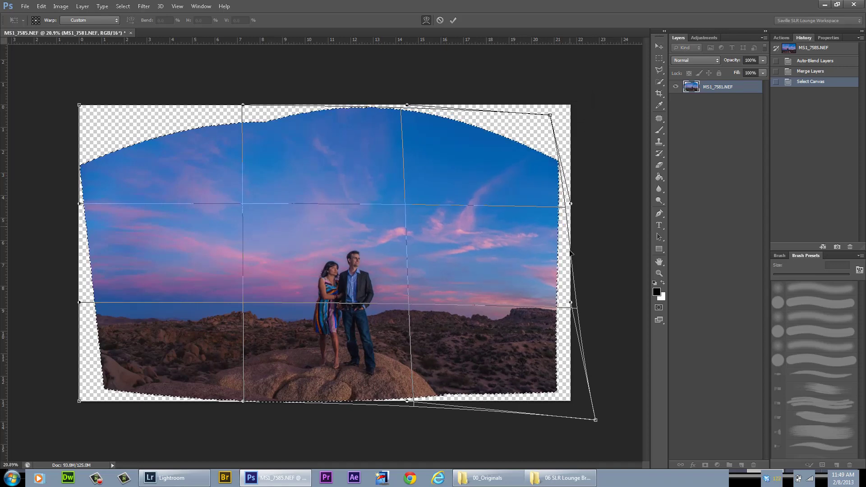
left_click_drag(79, 103, 115, 105)
left_click_drag(79, 401, 66, 411)
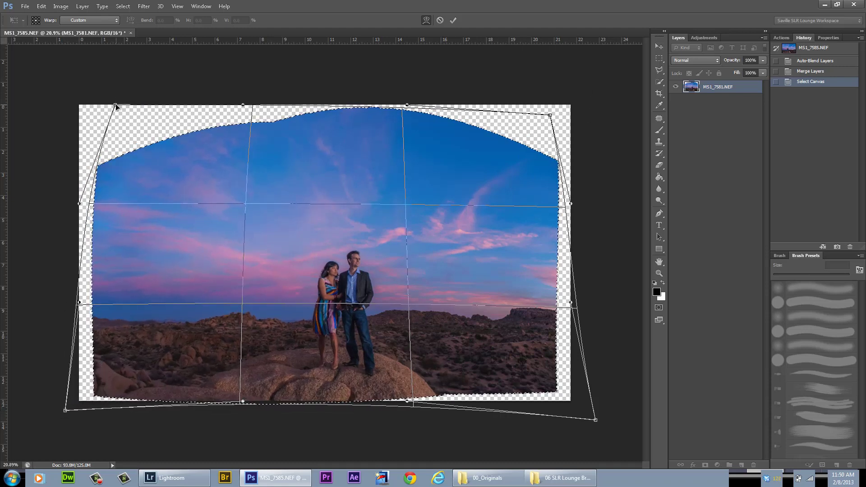
left_click_drag(116, 104, 105, 110)
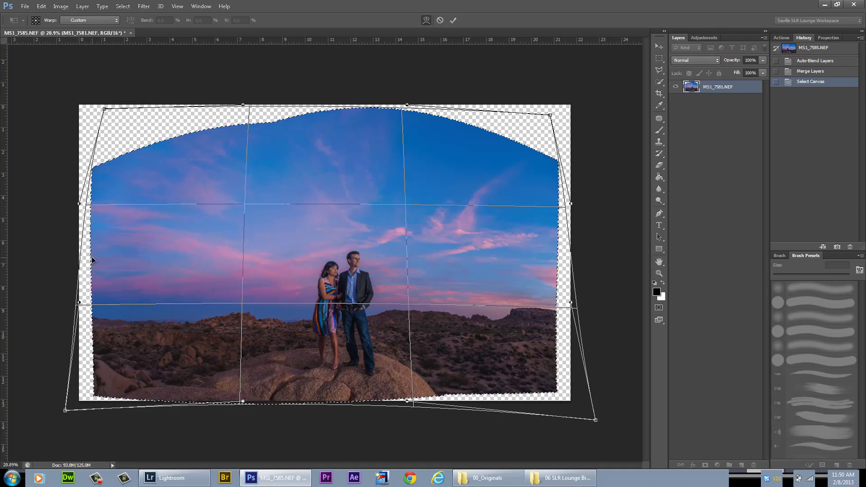
left_click_drag(92, 260, 95, 258)
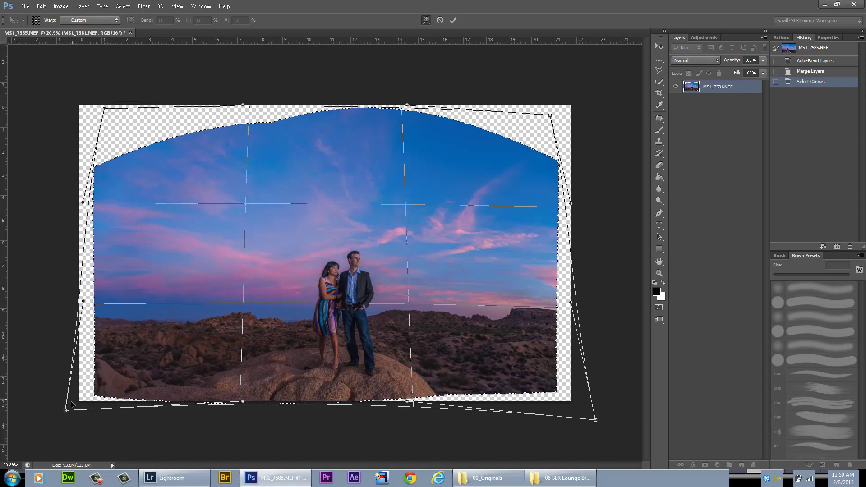
left_click_drag(66, 410, 63, 408)
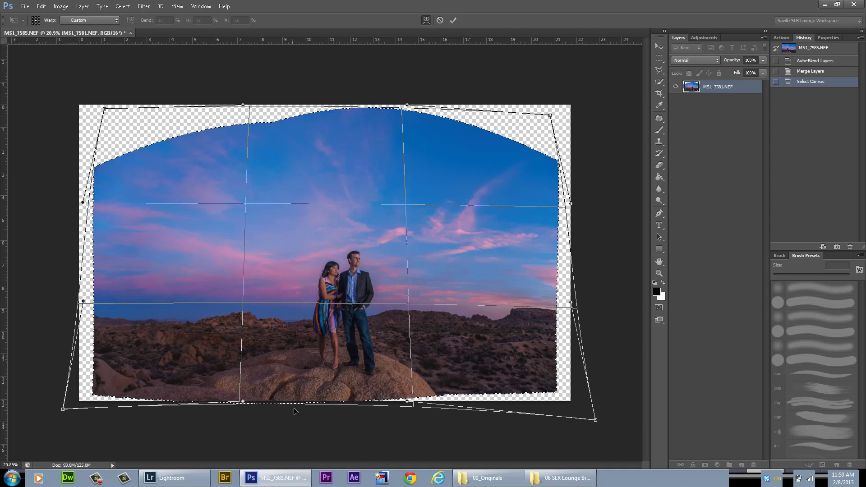
left_click_drag(291, 403, 285, 404)
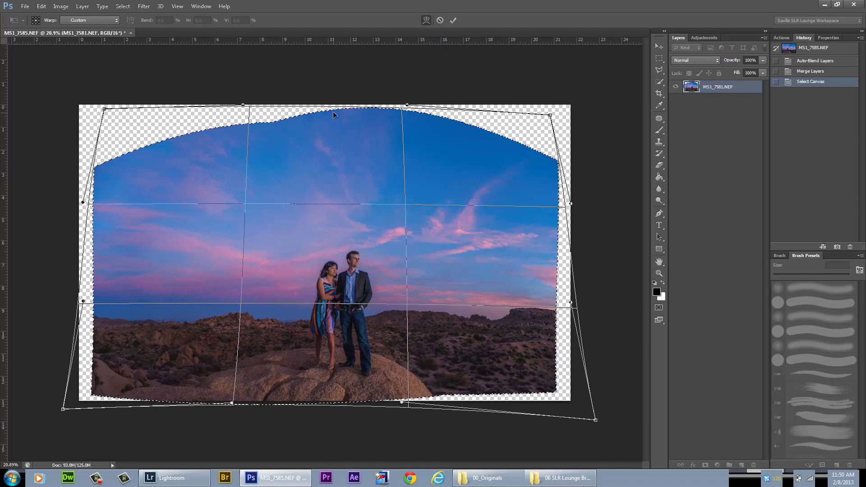
left_click_drag(332, 112, 326, 132)
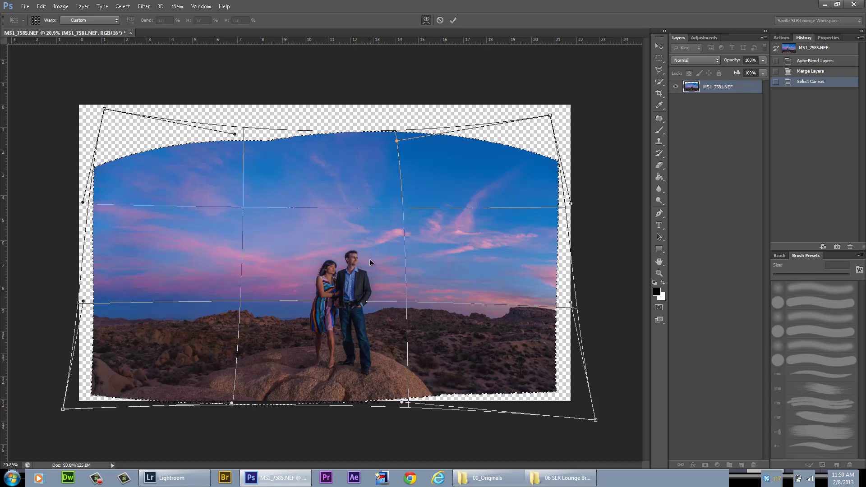
key("b")
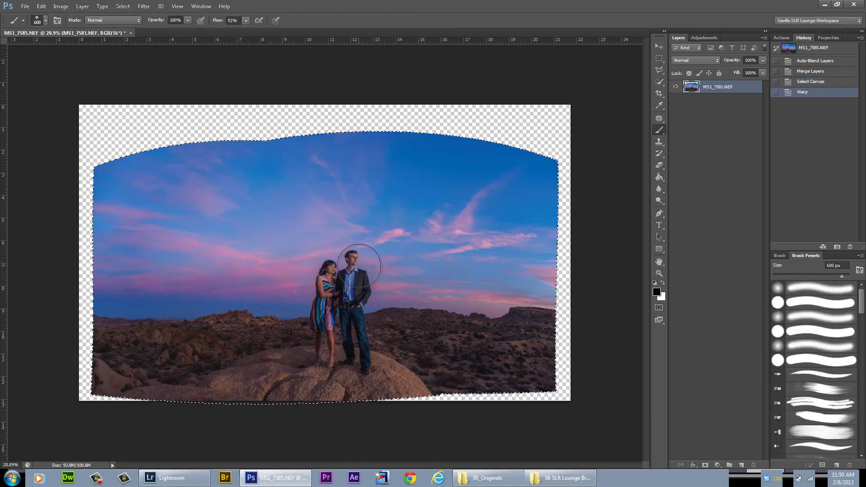
- Crop the panorama to the couple scene by pulling all four crop edges inward past the transparent border
key("c")
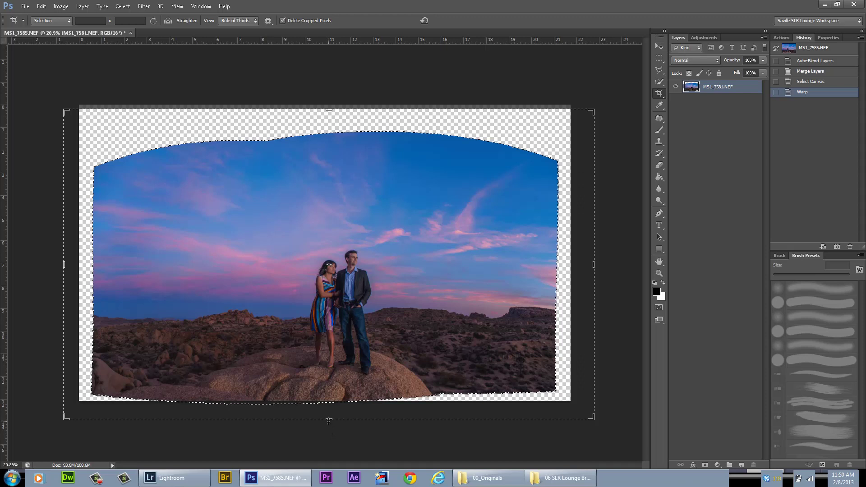
left_click_drag(328, 429, 328, 405)
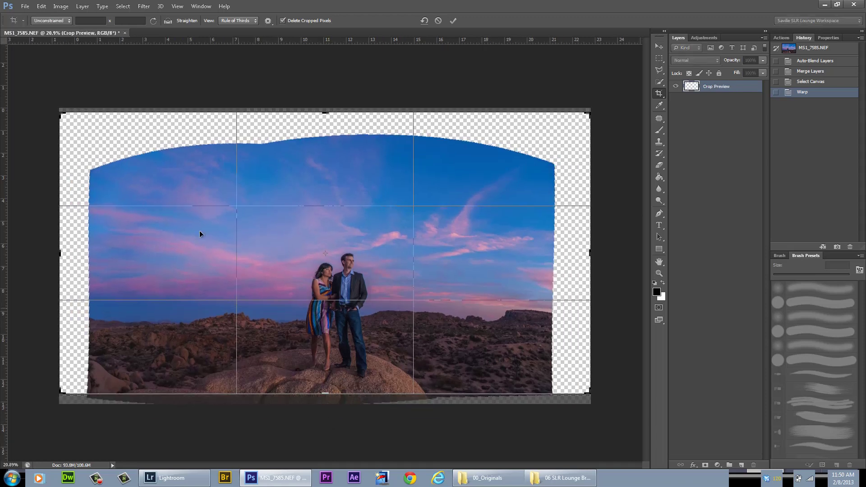
left_click_drag(58, 251, 75, 251)
left_click_drag(322, 110, 322, 134)
left_click_drag(573, 256, 554, 264)
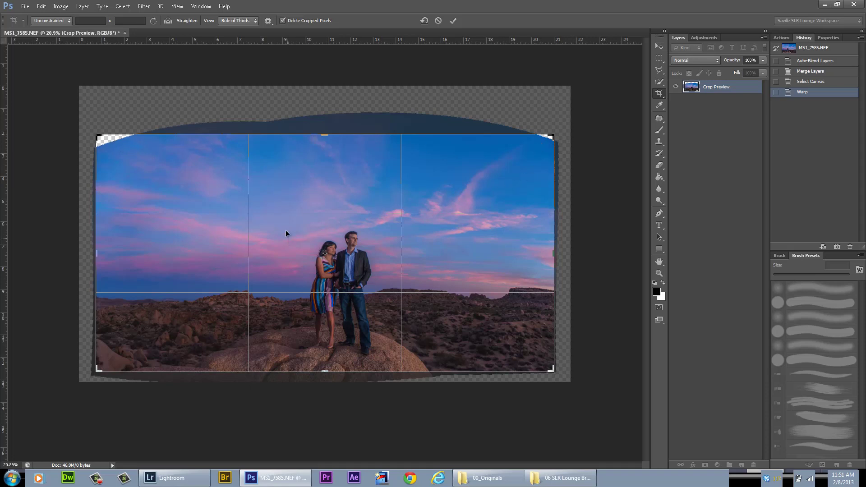
left_click_drag(324, 134, 325, 133)
key("Return")
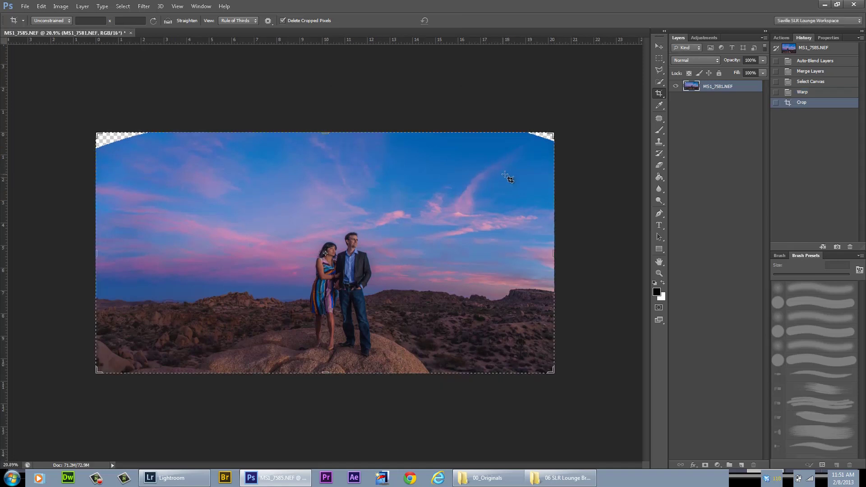
- Marquee-select the top-right sky corner and apply Edit > Transform > Warp to it
key("m")
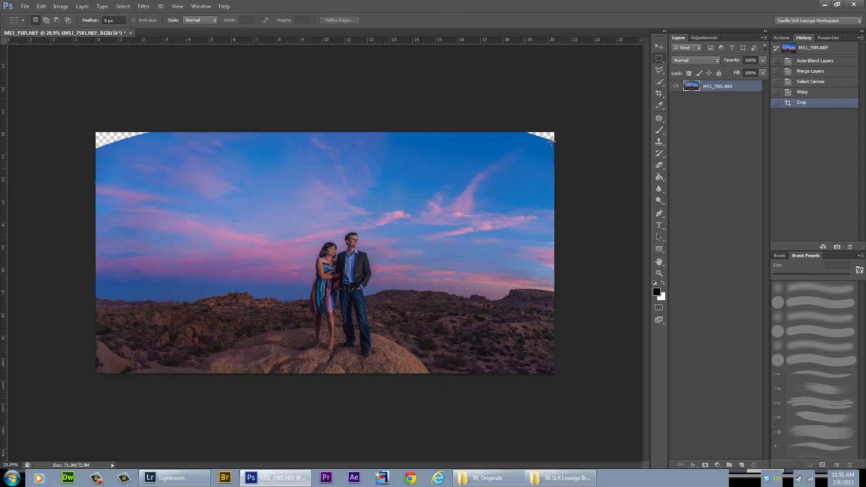
left_click_drag(569, 119, 486, 199)
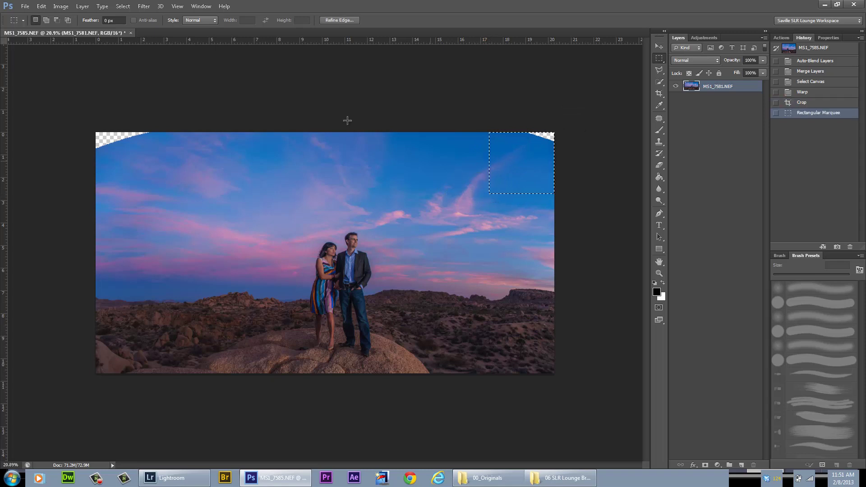
left_click(41, 6)
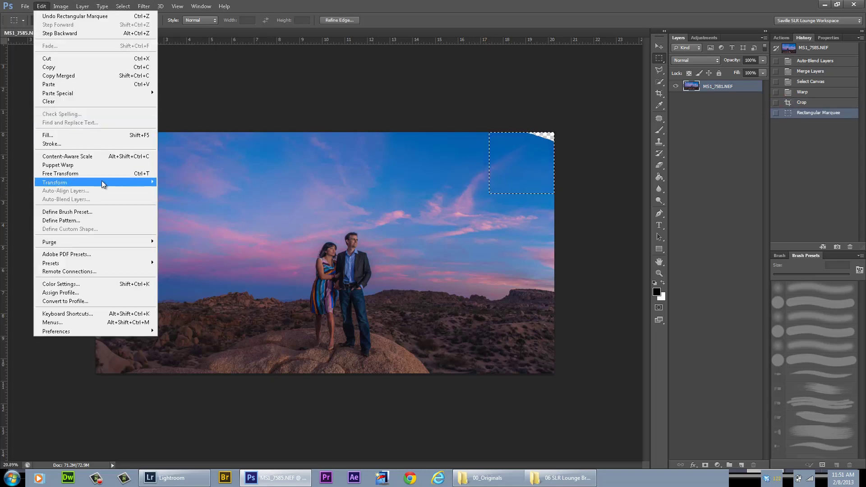
mouse_move(102, 181)
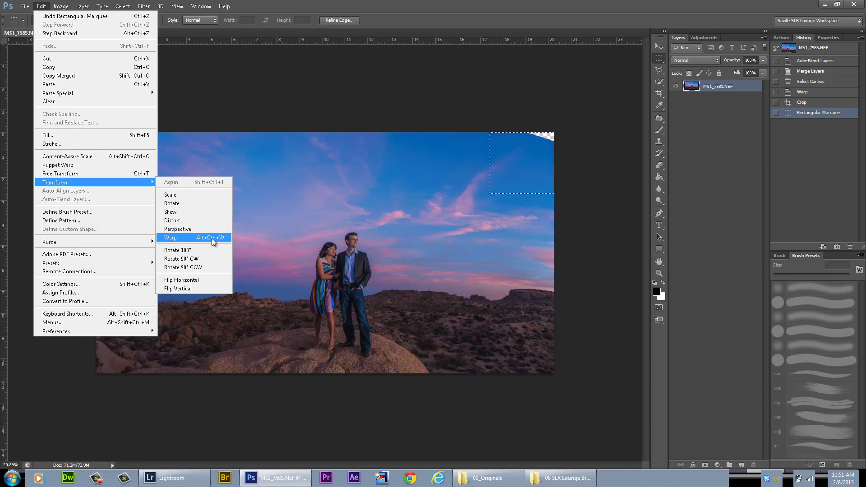
left_click(183, 239)
- Stretch the top-right sky corner up and right to fill the transparent wedge, then deselect
scroll(489, 169, "up", 6)
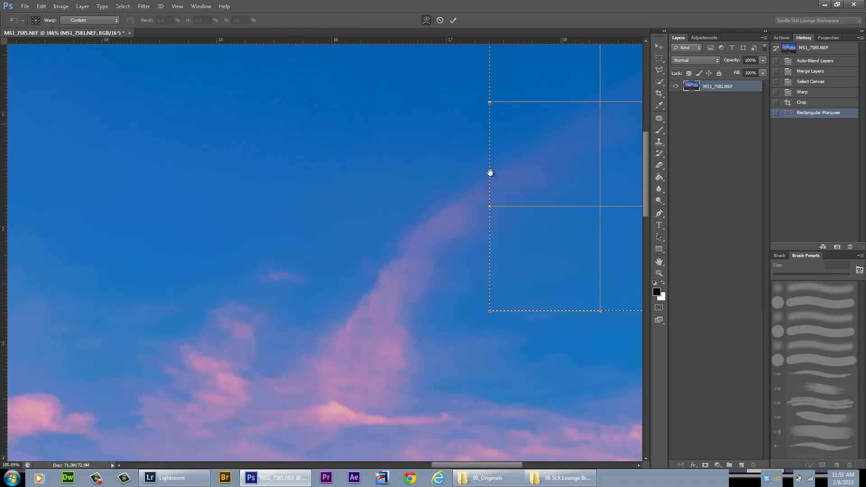
left_click_drag(489, 173, 150, 310)
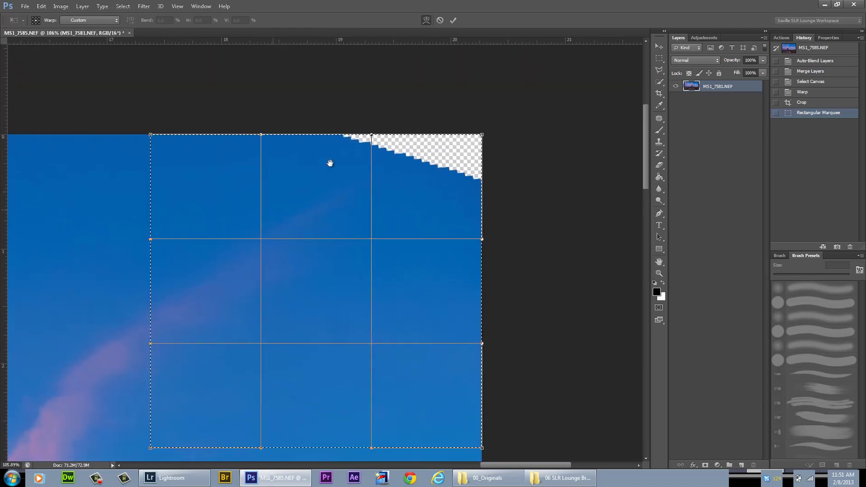
left_click_drag(481, 135, 545, 63)
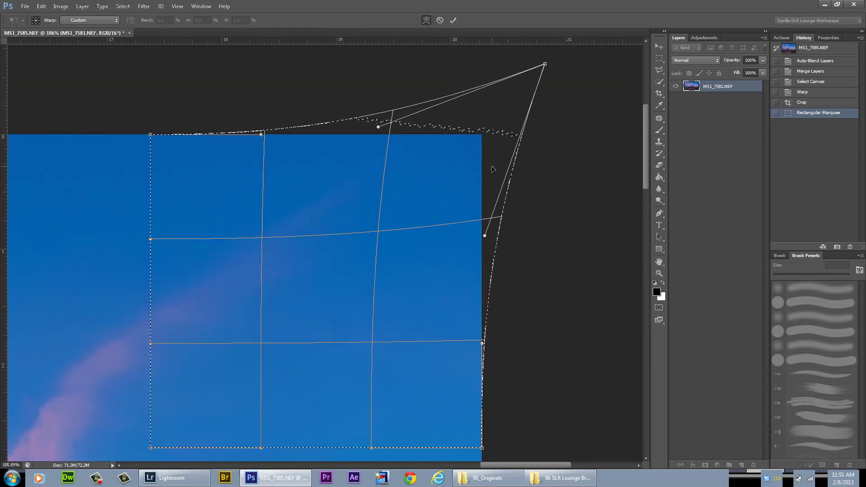
key("Return")
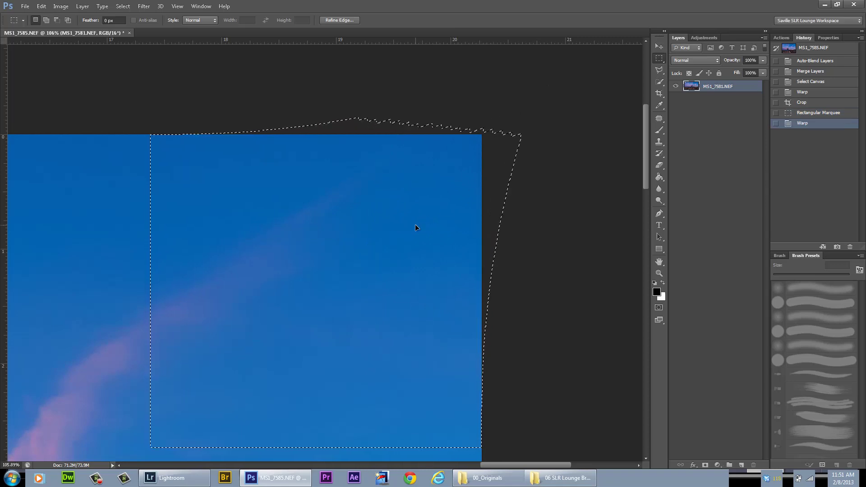
key("ctrl+d")
- Marquee-select the sky in the top-left corner
scroll(342, 289, "down", 5)
scroll(296, 263, "down", 4)
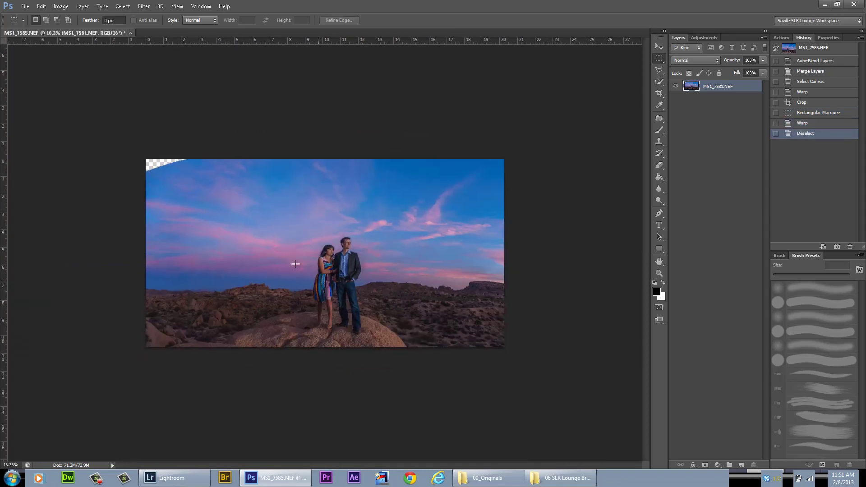
left_click_drag(133, 138, 199, 209)
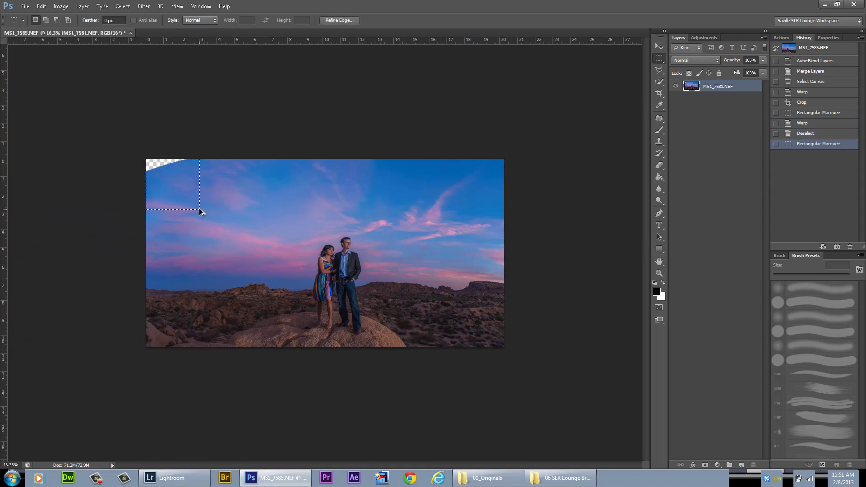
- Warp the top-left sky corner up and left, raising the top edge to cover the last gap
key("ctrl+alt+w")
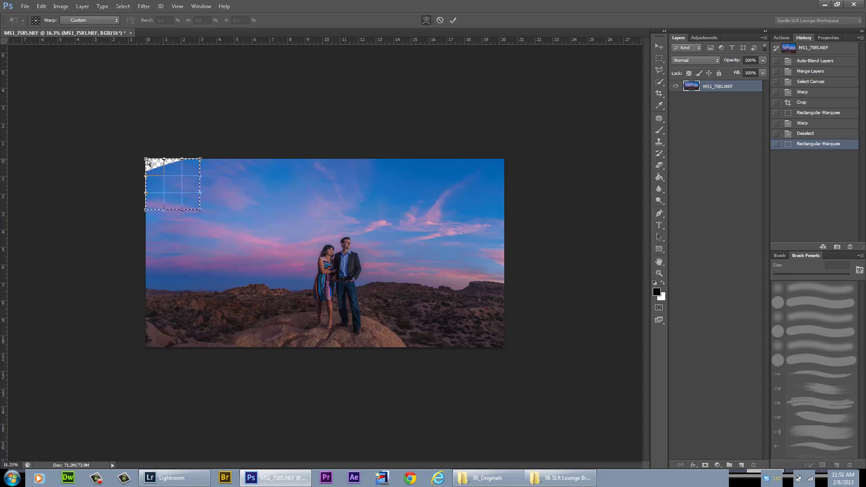
left_click_drag(147, 161, 334, 266)
scroll(125, 128, "up", 5)
scroll(213, 181, "up", 2)
left_click_drag(276, 182, 275, 171)
key("Return")
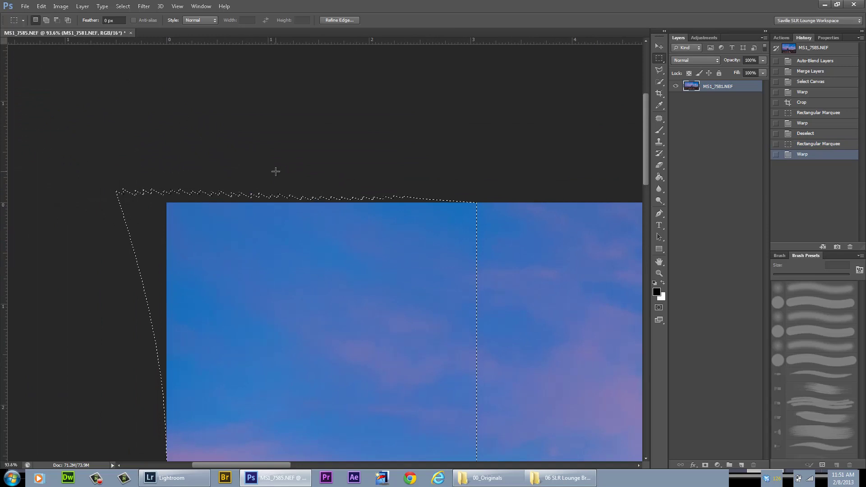
key("ctrl+d")
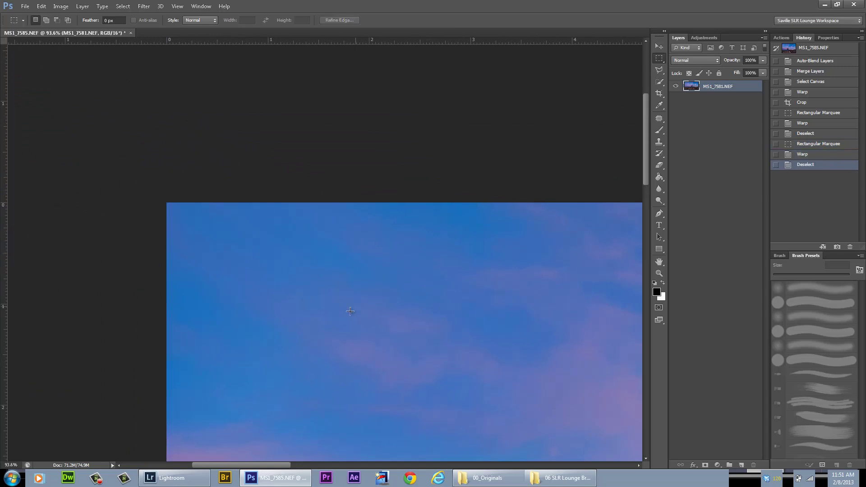
left_click_drag(350, 311, 351, 212)
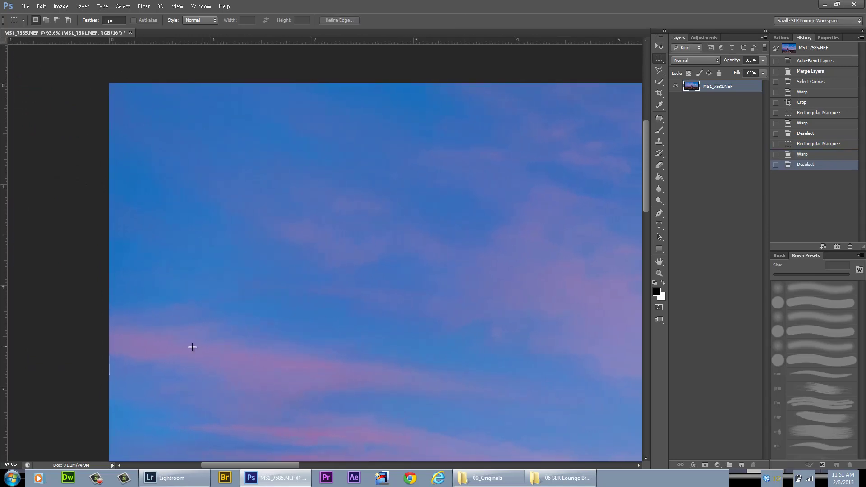
scroll(421, 239, "down", 5)
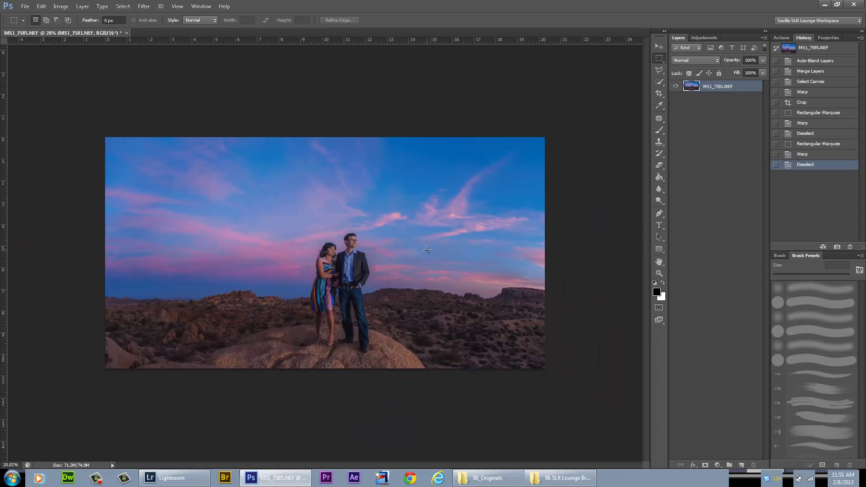
- Save the panorama as MS1_7581-Edit.tif, close it, and return to Lightroom
key("ctrl+s")
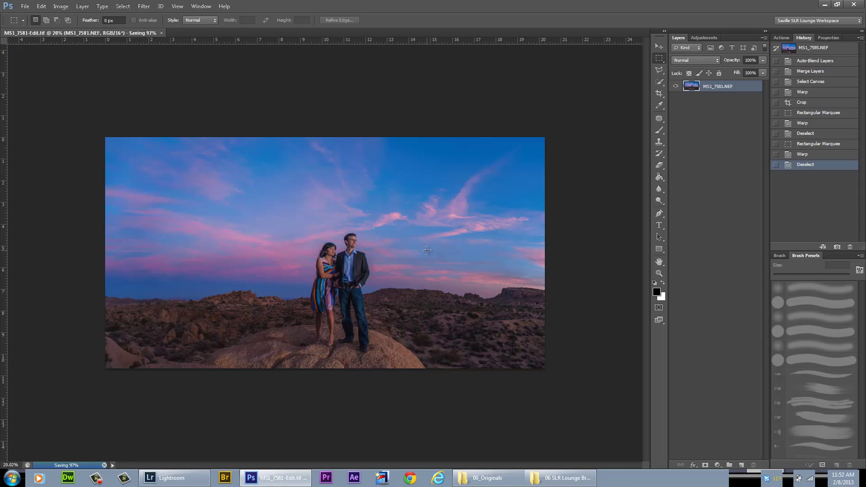
key("ctrl+w")
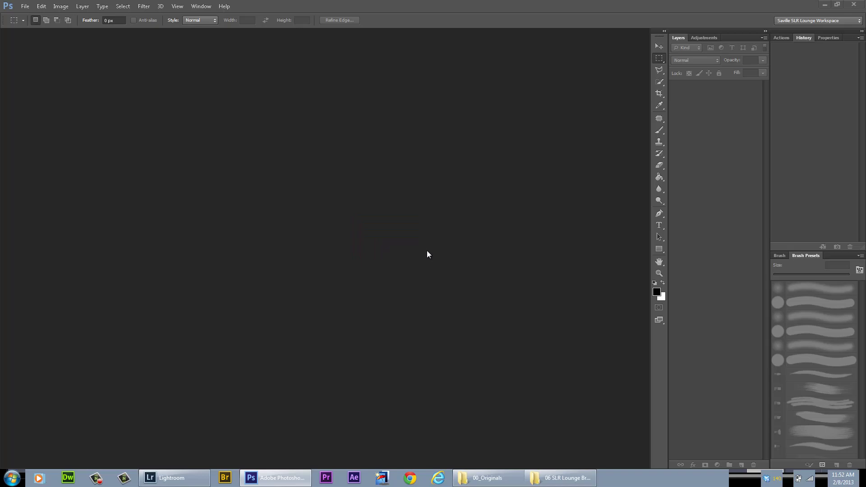
key("alt+Tab")
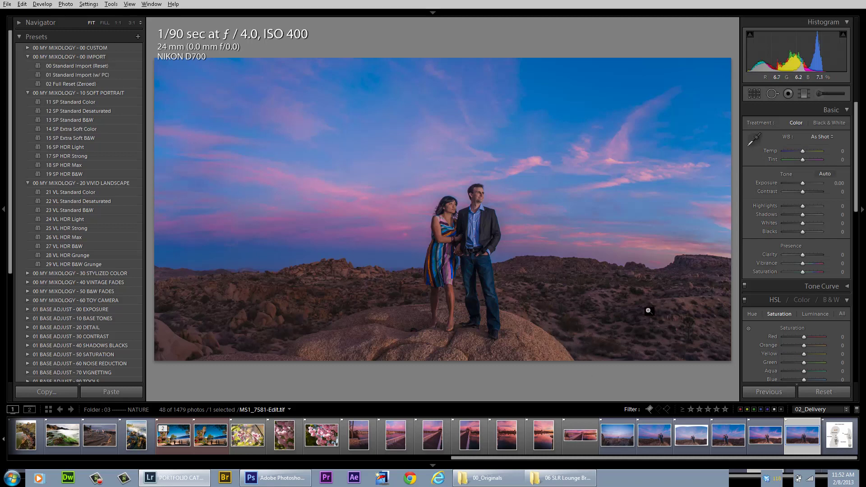
left_click(416, 334)
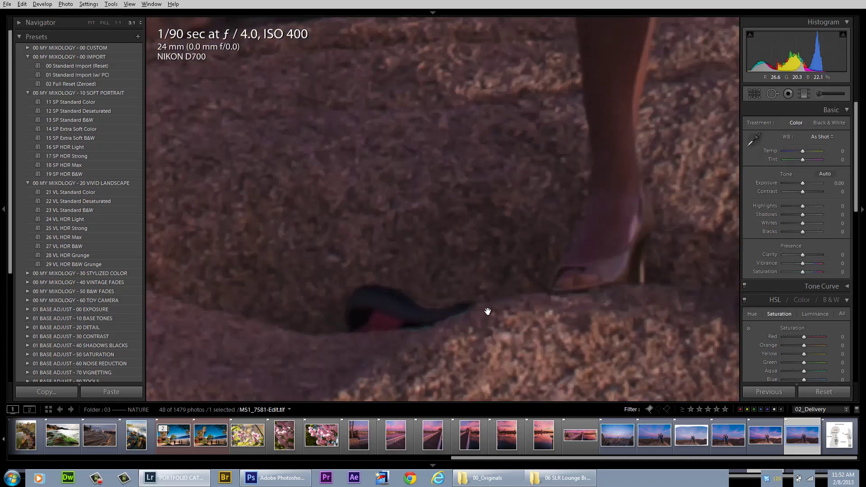
left_click(396, 308)
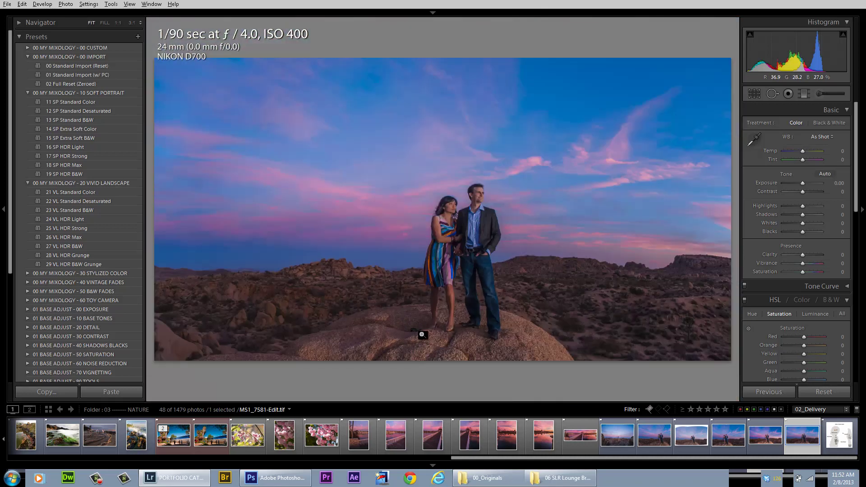